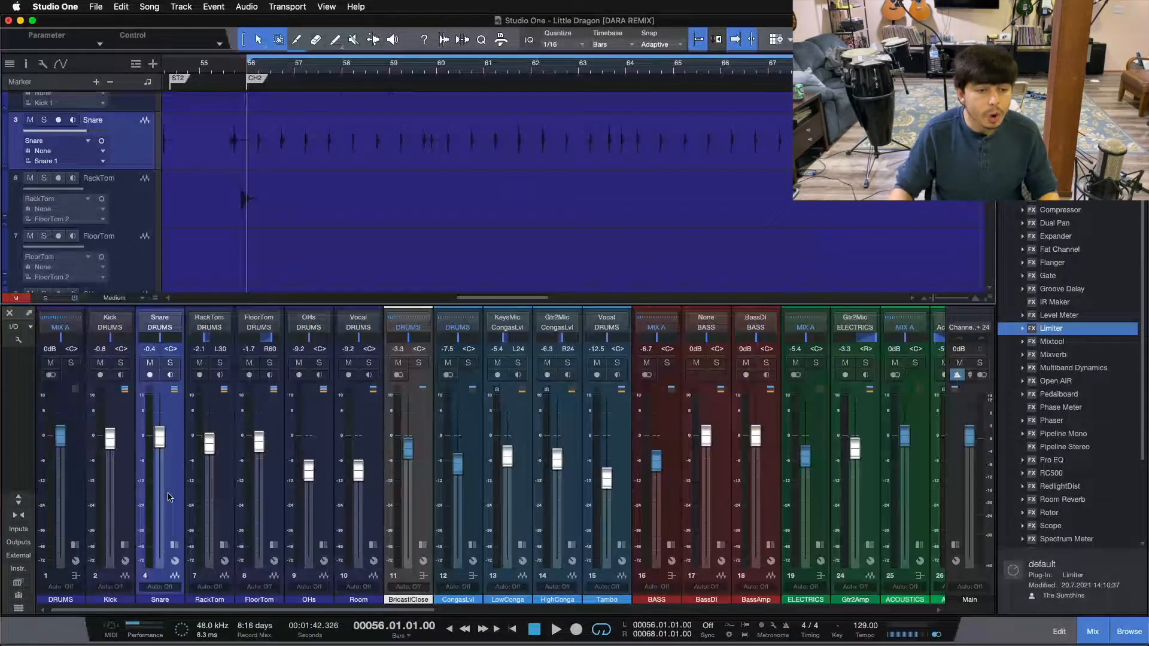
Solo the DRUMS bus and select the Snare channel in the mixer
click(76, 389)
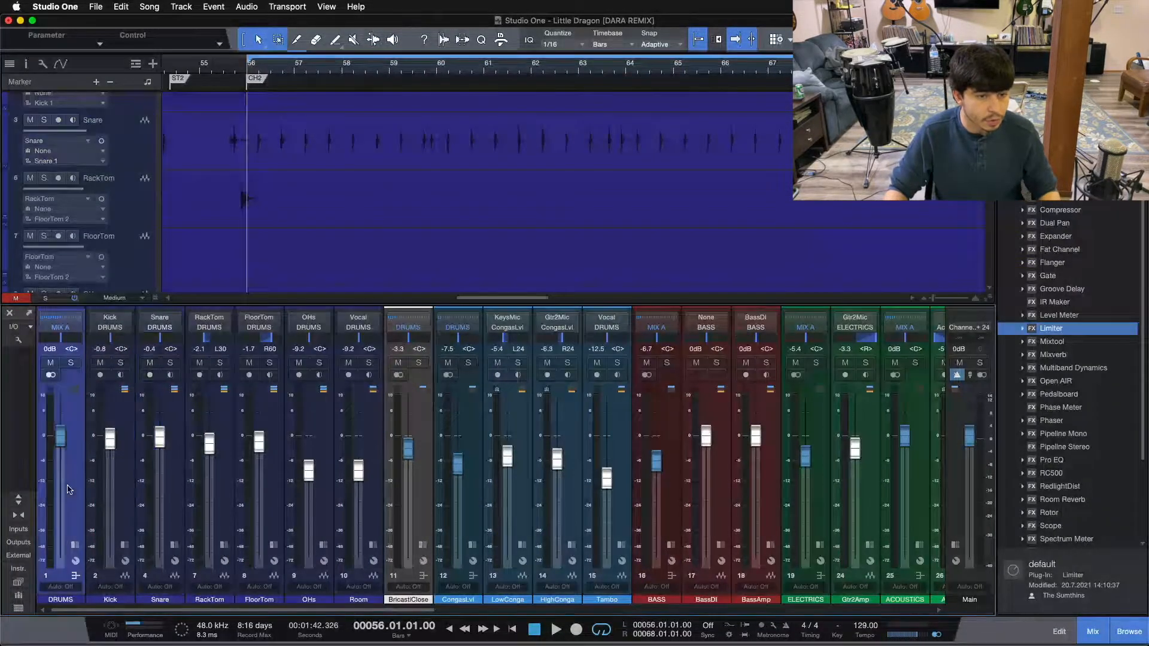
click(70, 363)
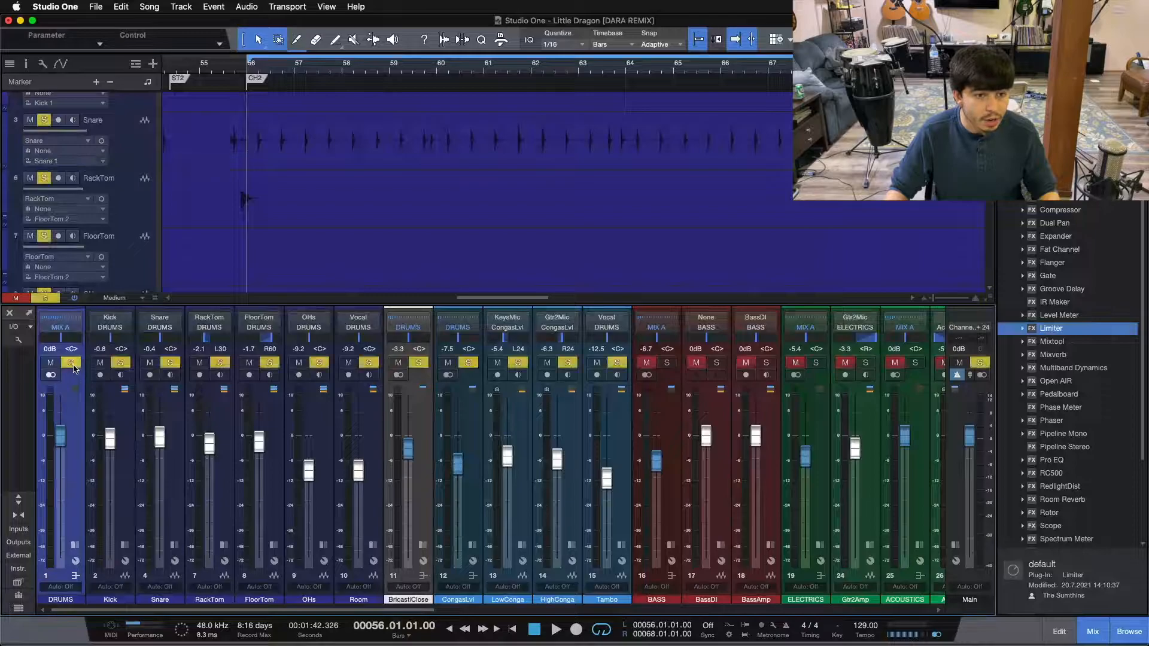
click(124, 488)
click(166, 475)
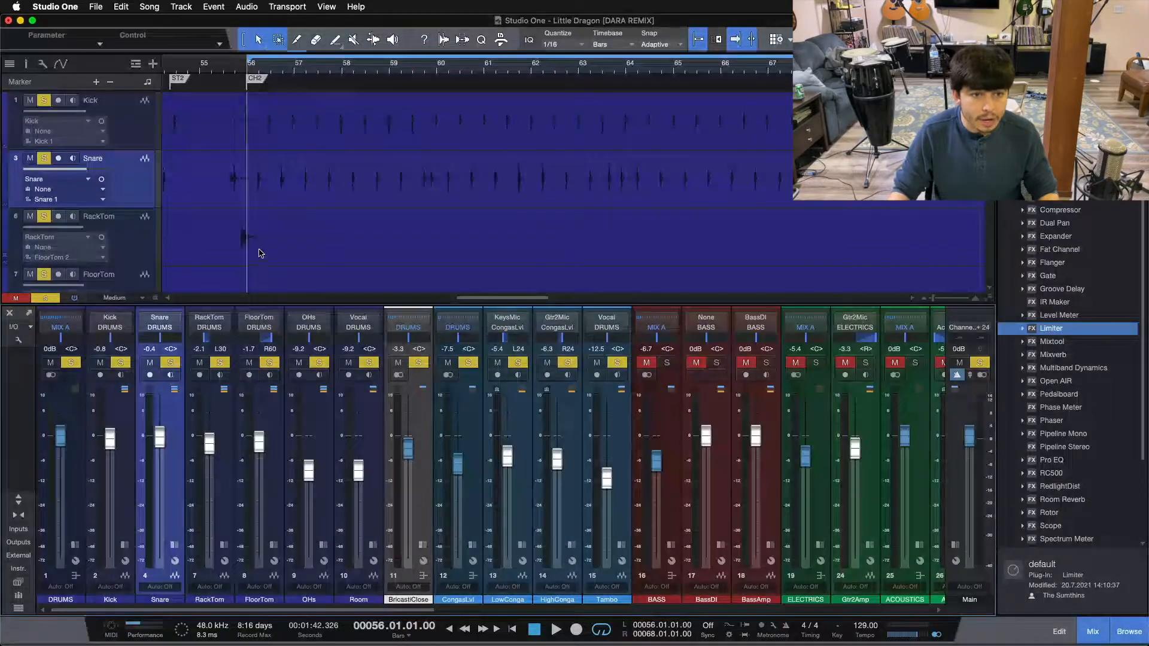
click(174, 546)
click(174, 546)
click(175, 546)
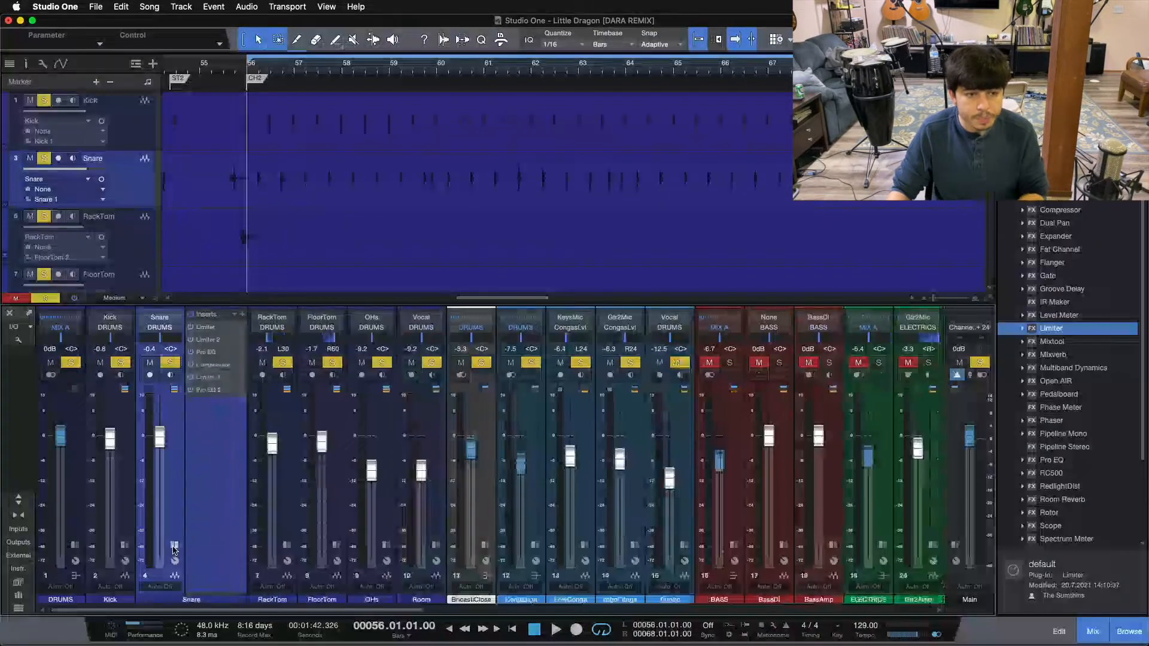
click(174, 546)
click(175, 546)
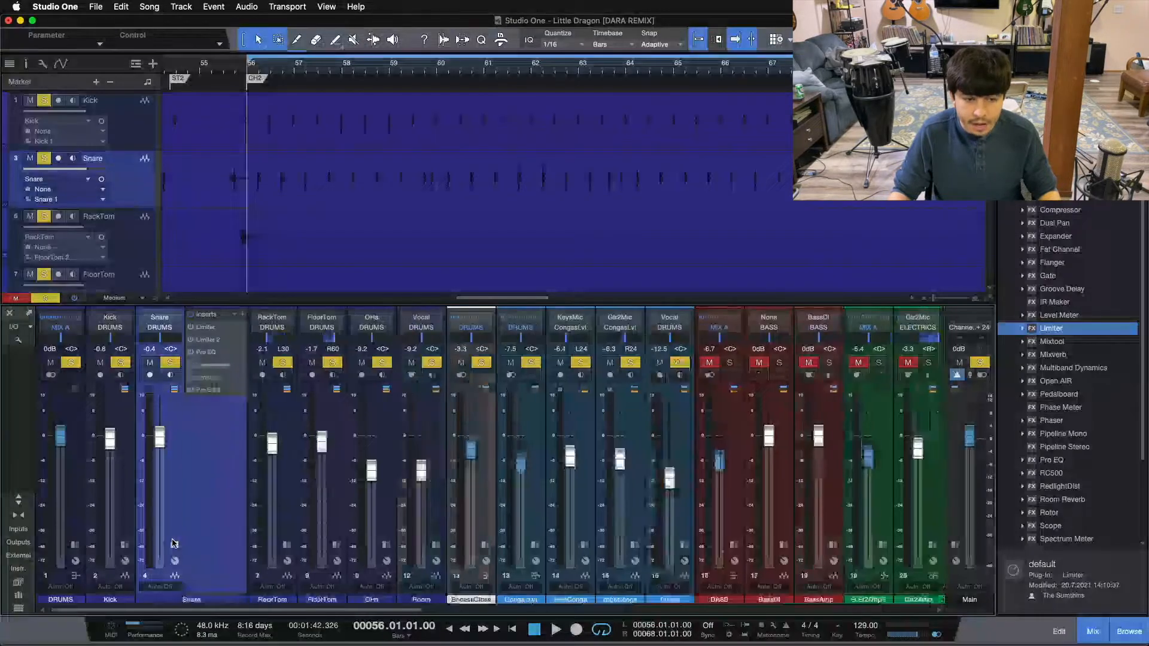
click(174, 546)
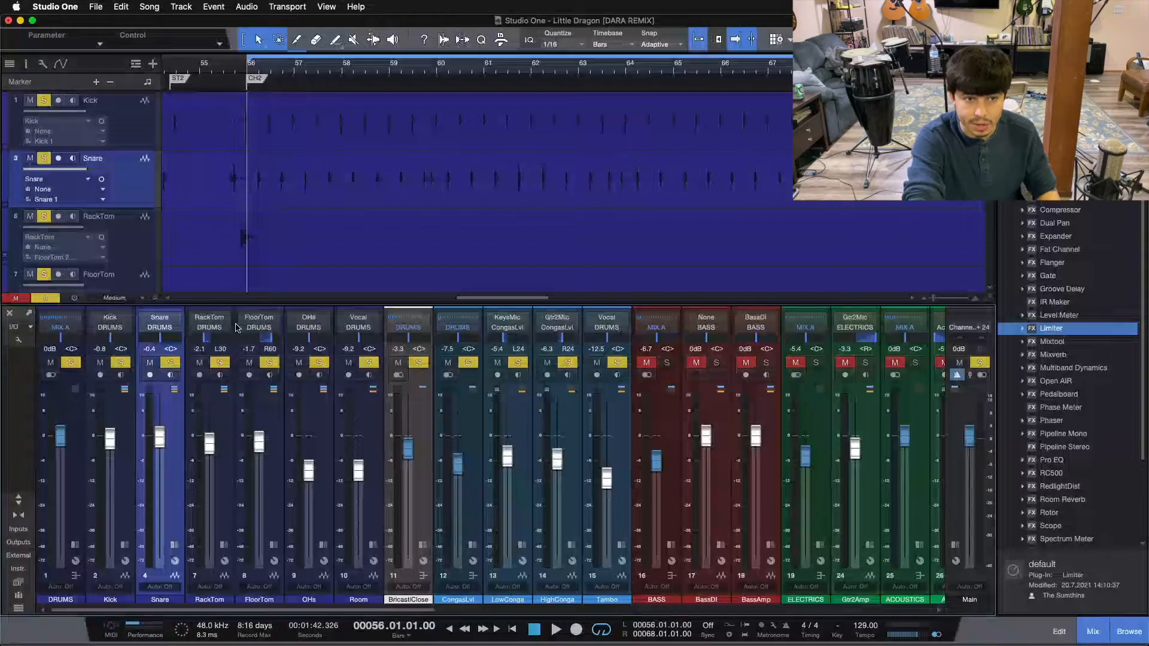
Play the soloed drums from bar 56 and take the CongasLvl and Tambo channels out of solo
key(space)
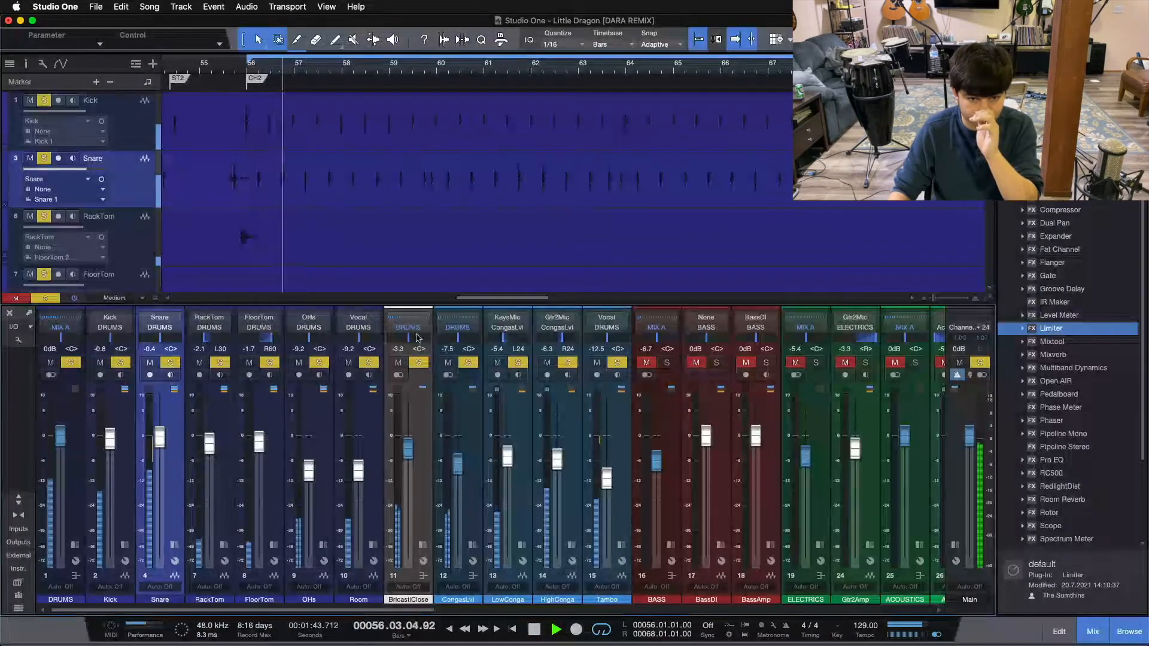
click(469, 363)
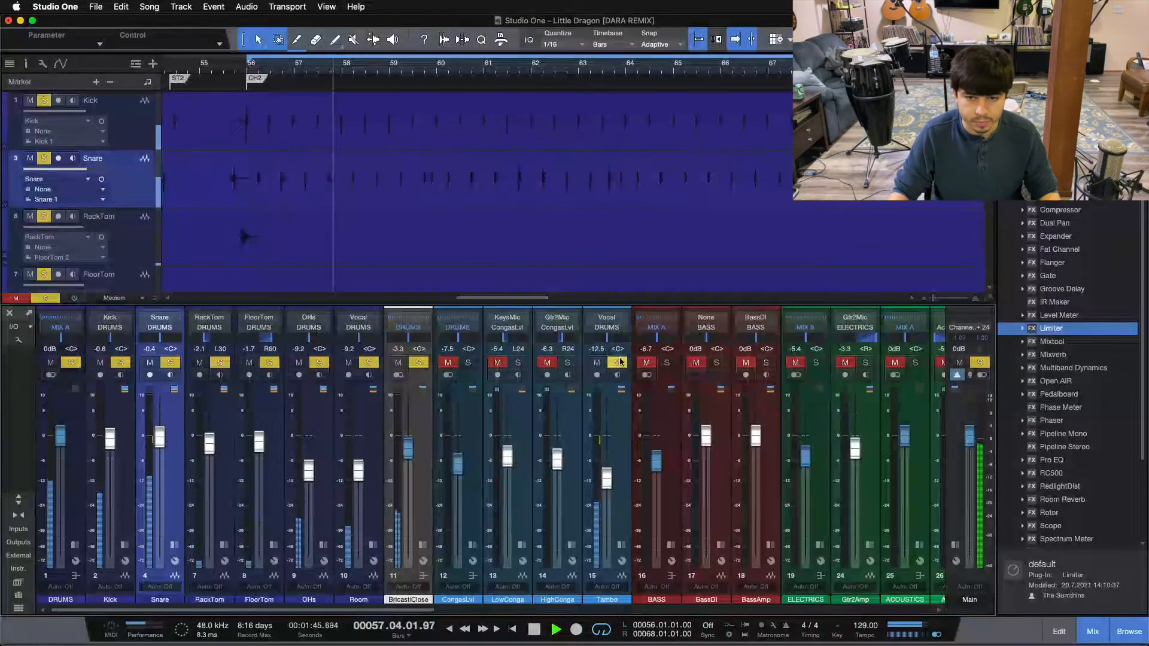
click(619, 363)
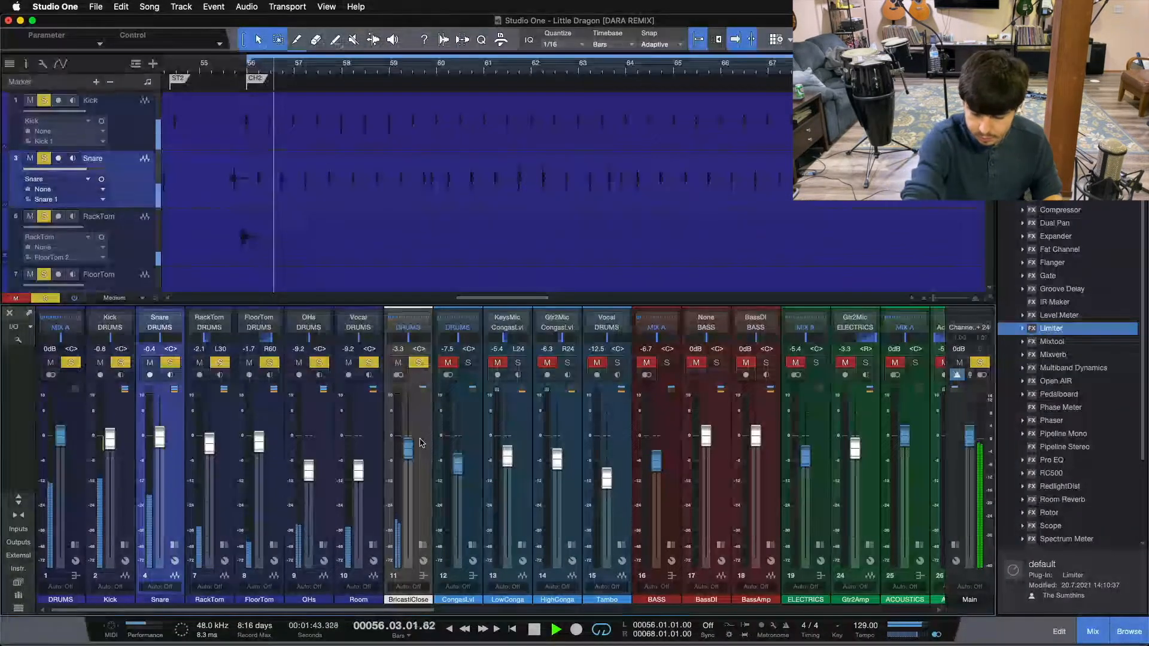
key(space)
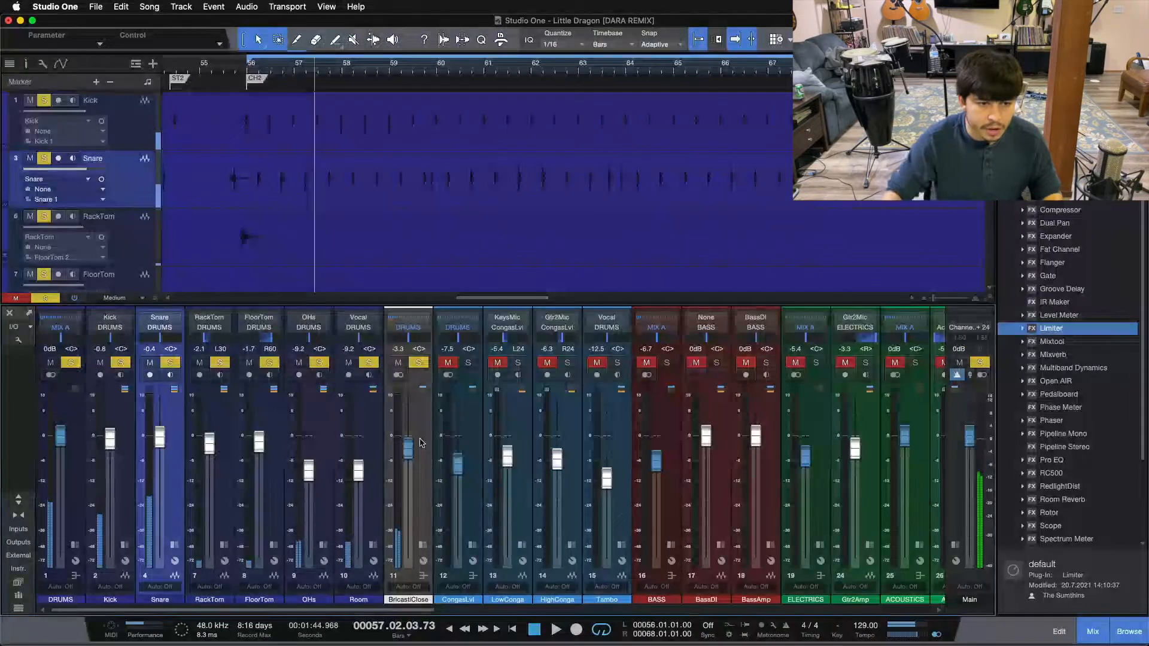
Solo only the Snare channel, expand it to show its inserts and sends, and mute its MedStudioVerb send
click(71, 363)
click(170, 363)
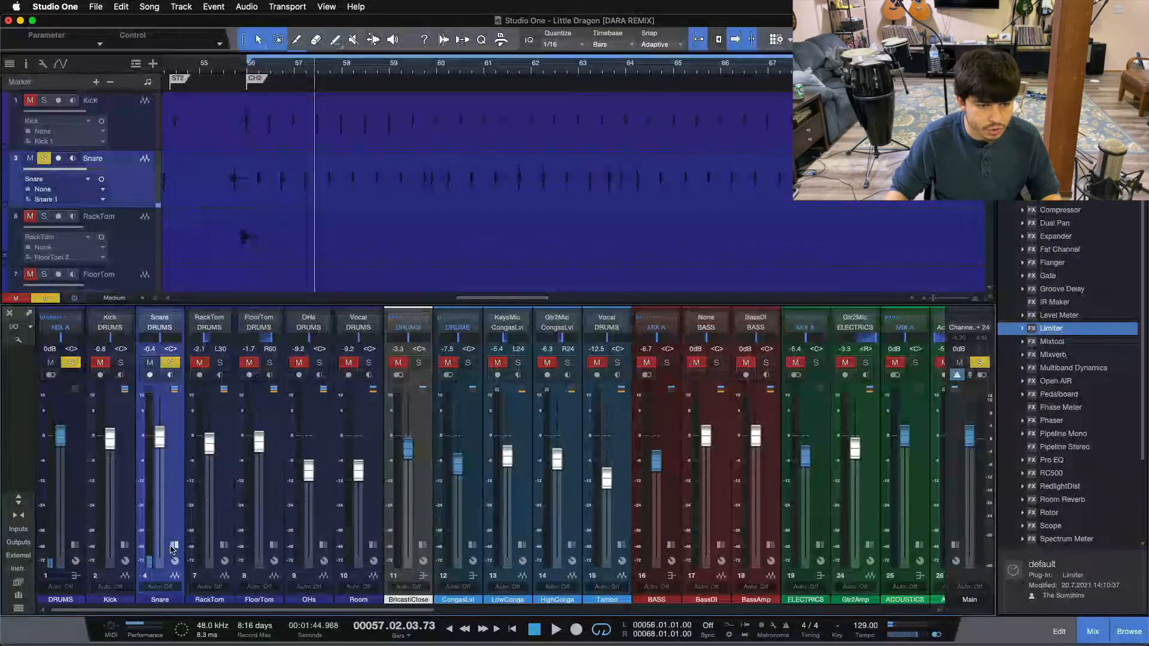
click(174, 545)
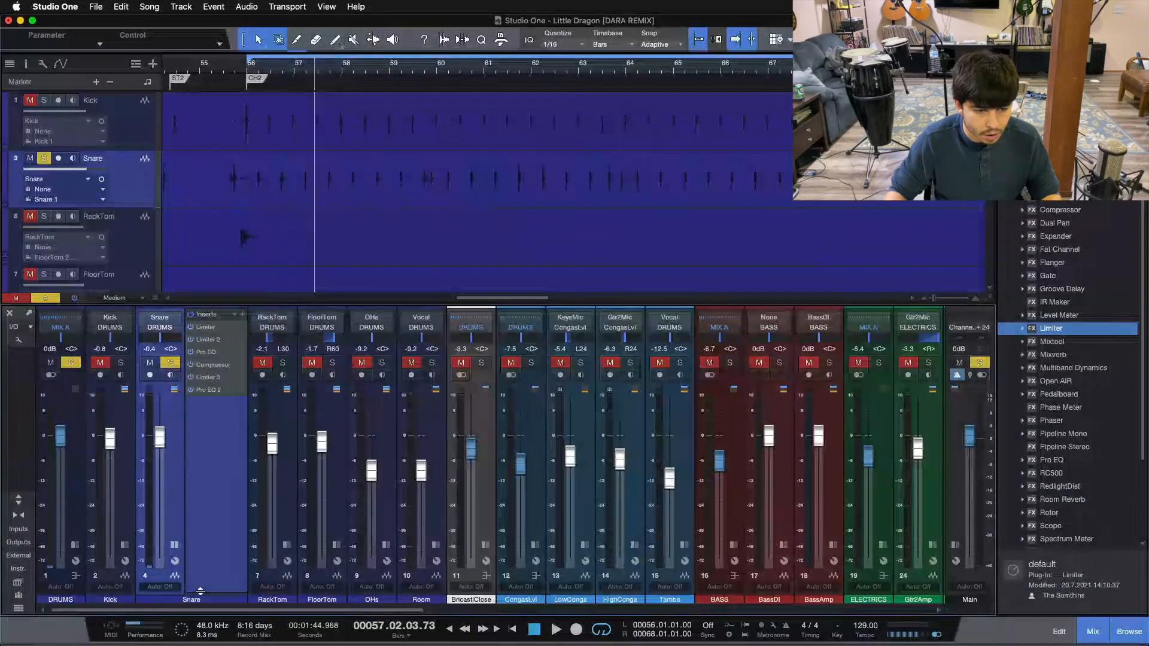
drag(200, 593, 196, 478)
Listen to the soloed snare from bar 56 and review the settings of its Pro EQ 2 insert
key(KP_1)
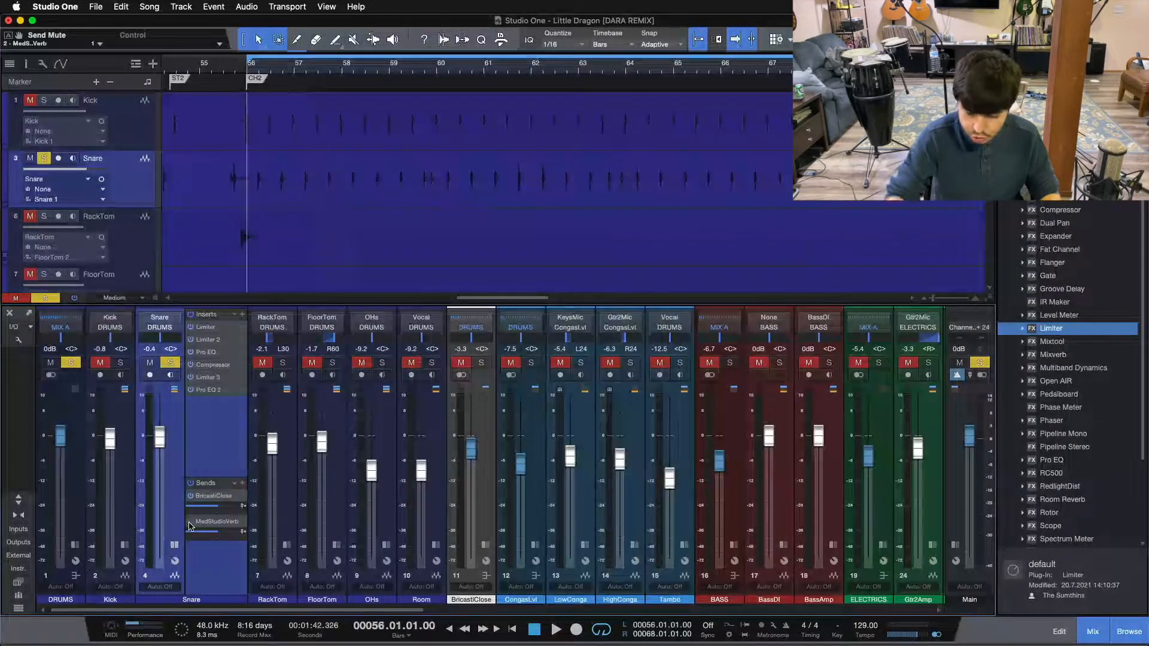
key(space)
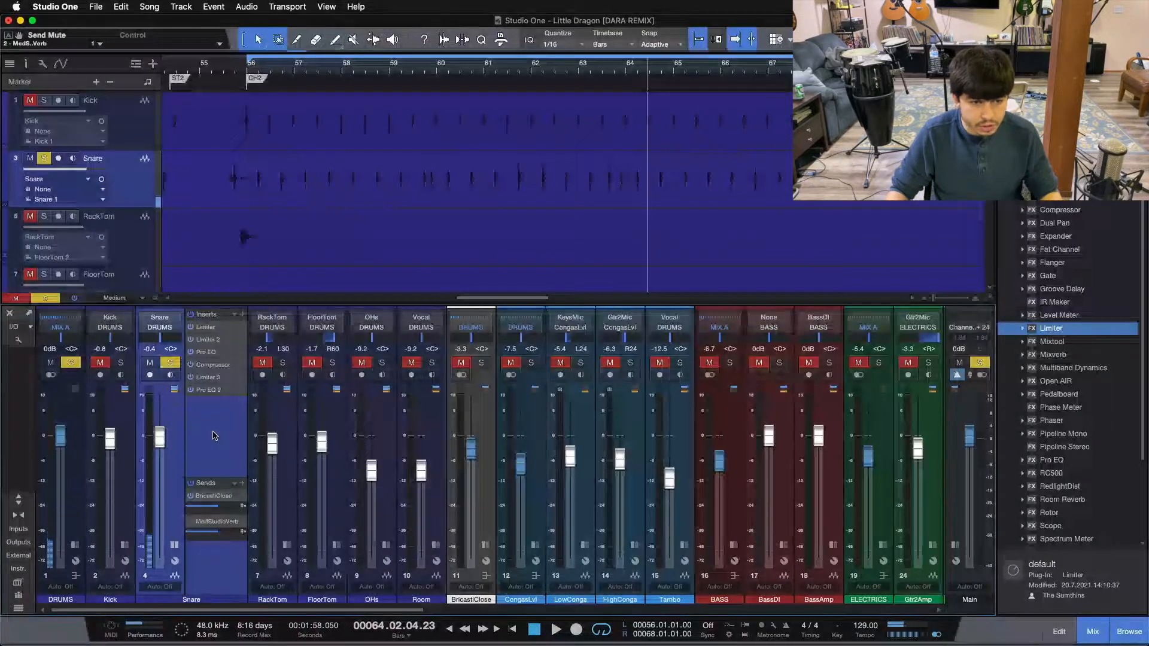
click(211, 390)
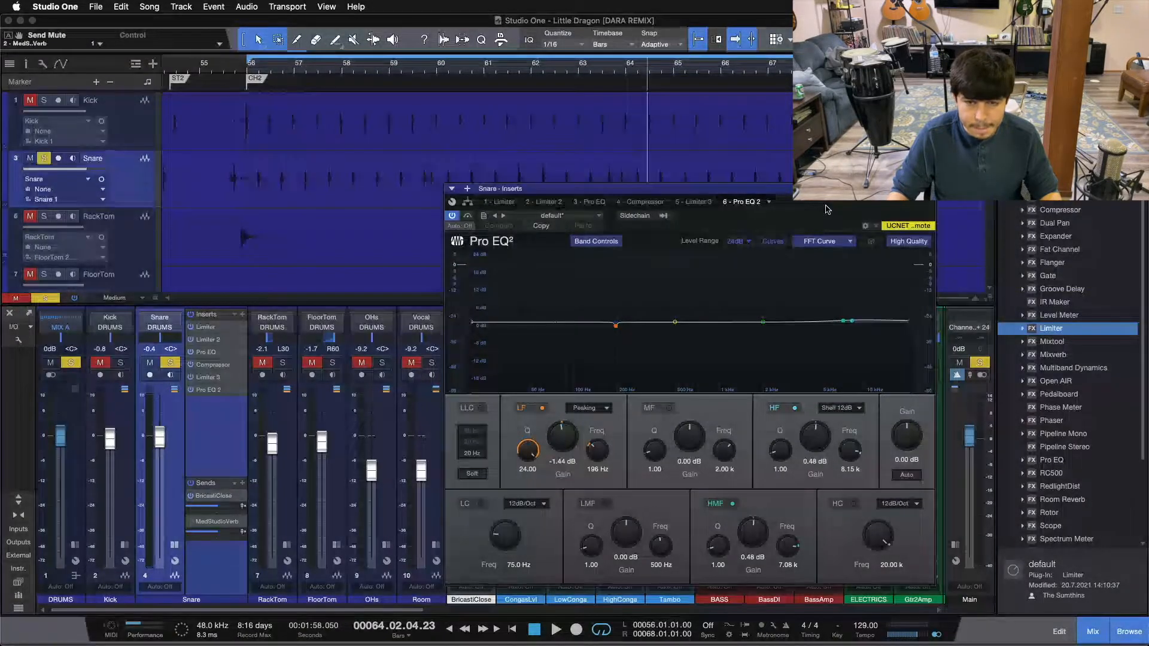
click(928, 188)
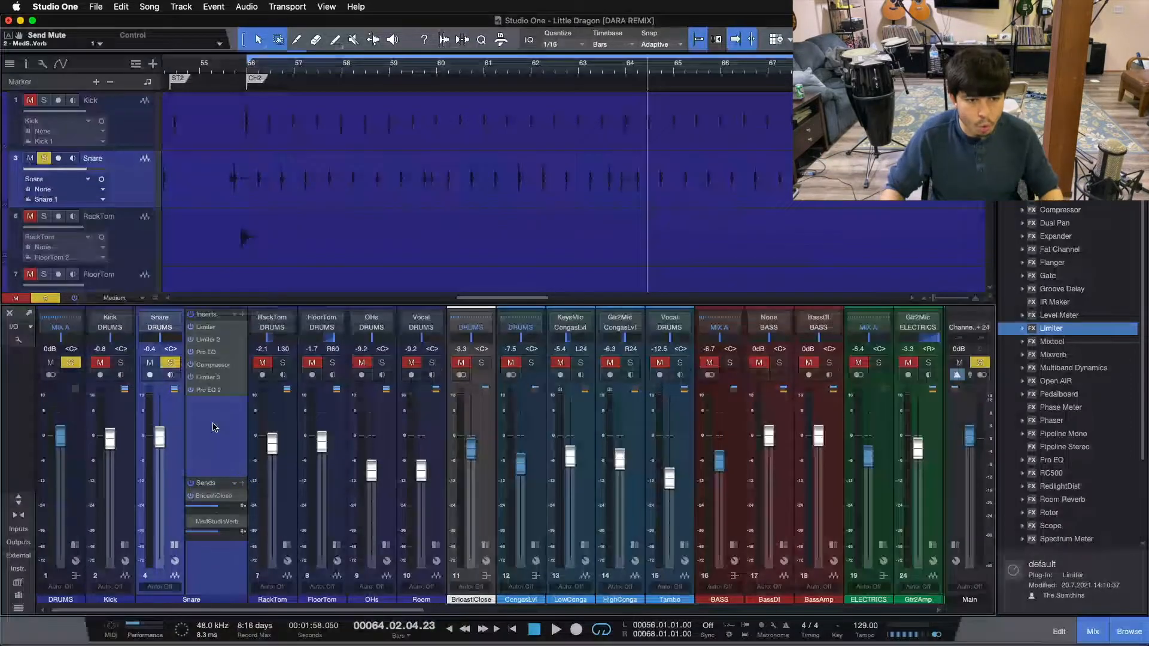
Take the Snare out of solo and make a complete duplicate of the Snare track
key(s)
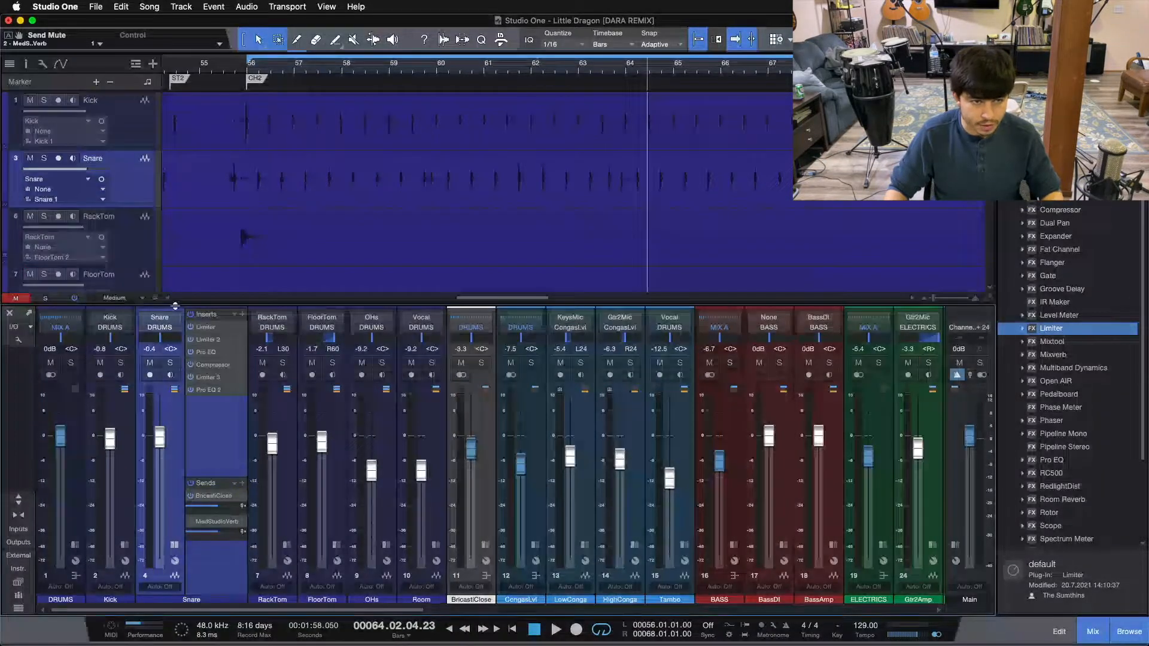
right_click(134, 193)
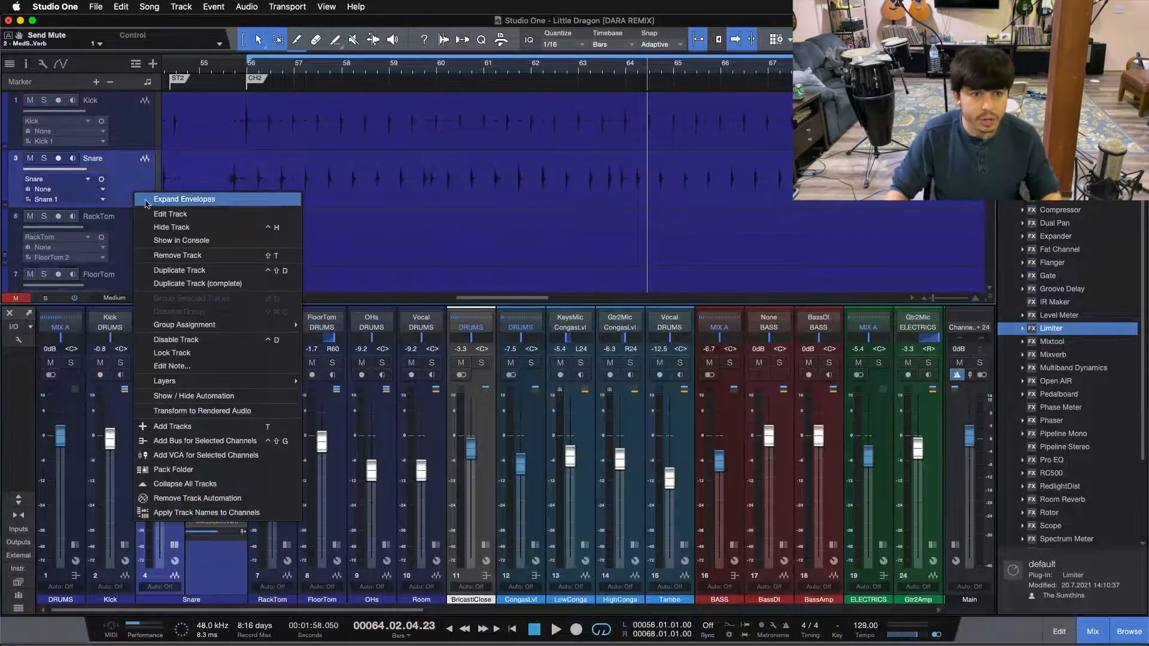
click(192, 284)
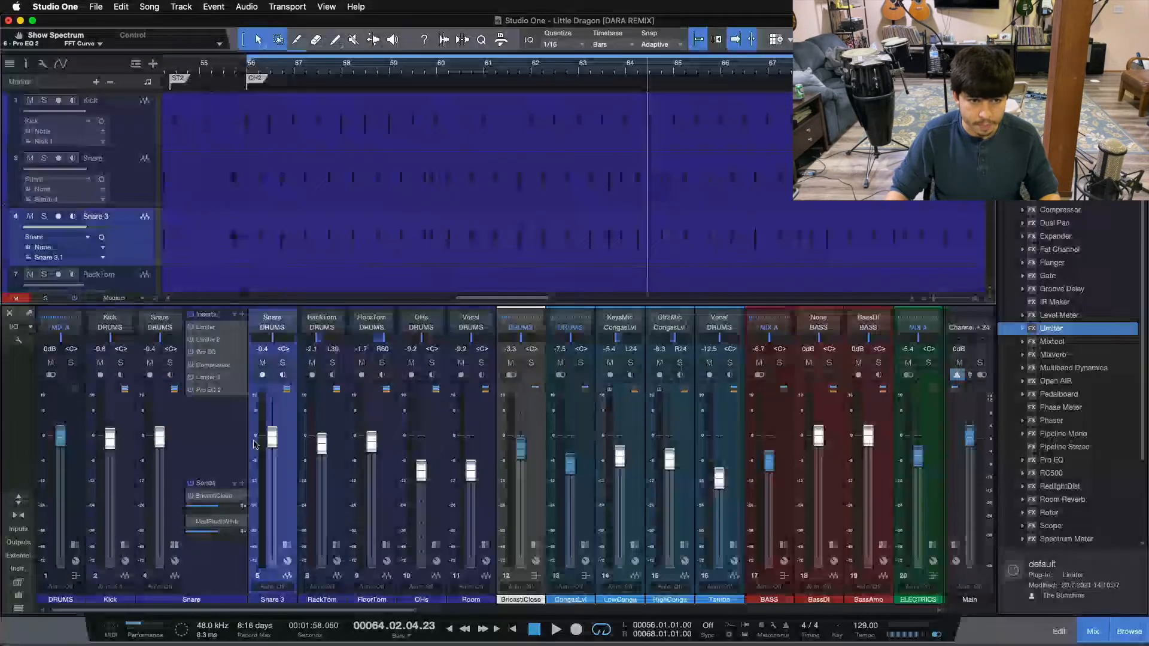
Remove all inserts and the MedStudioVerb send from the duplicated Snare 3 channel
click(349, 316)
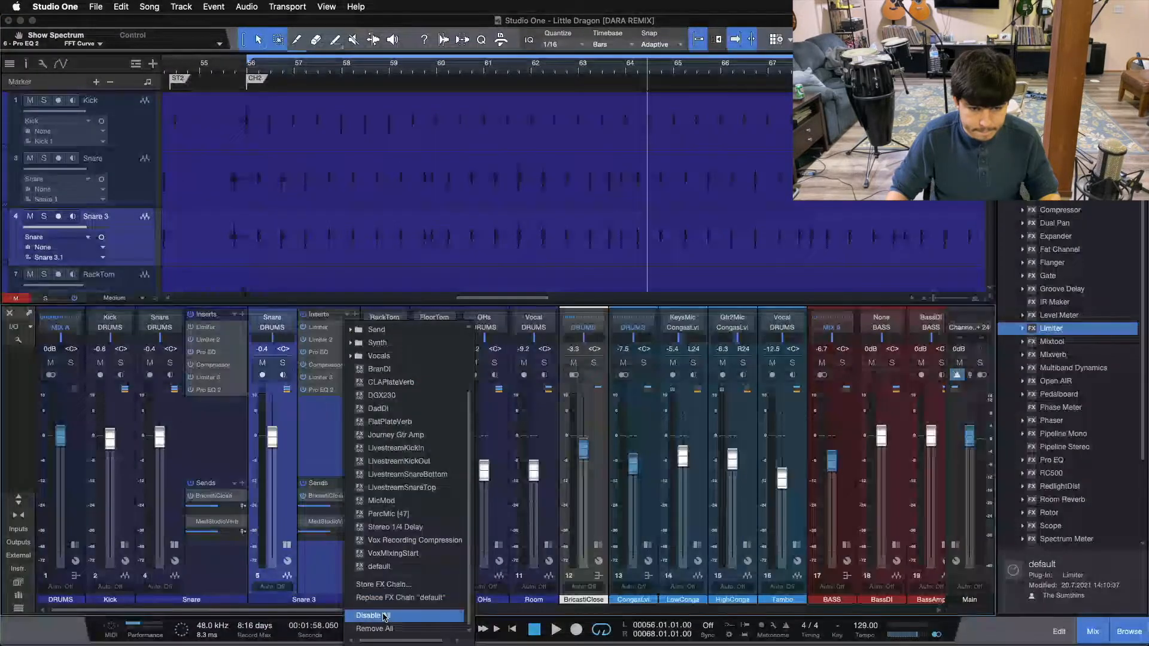
click(374, 629)
right_click(314, 522)
click(326, 551)
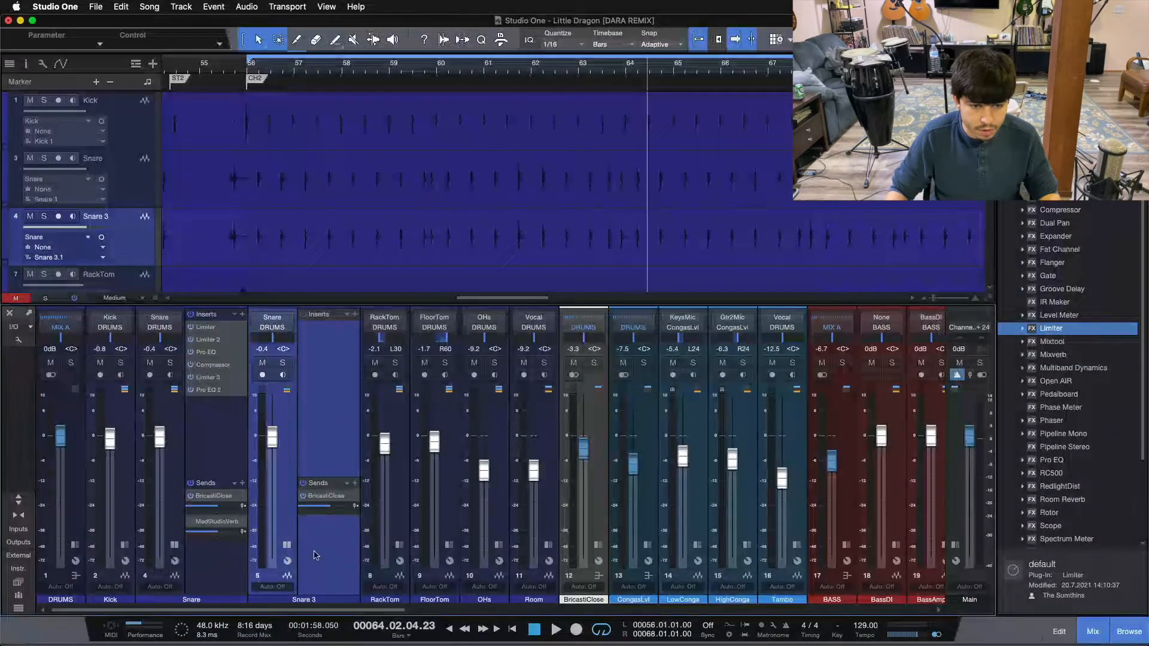
Solo Snare 3 and set the transpose value of its audio event to -12
click(174, 550)
click(219, 362)
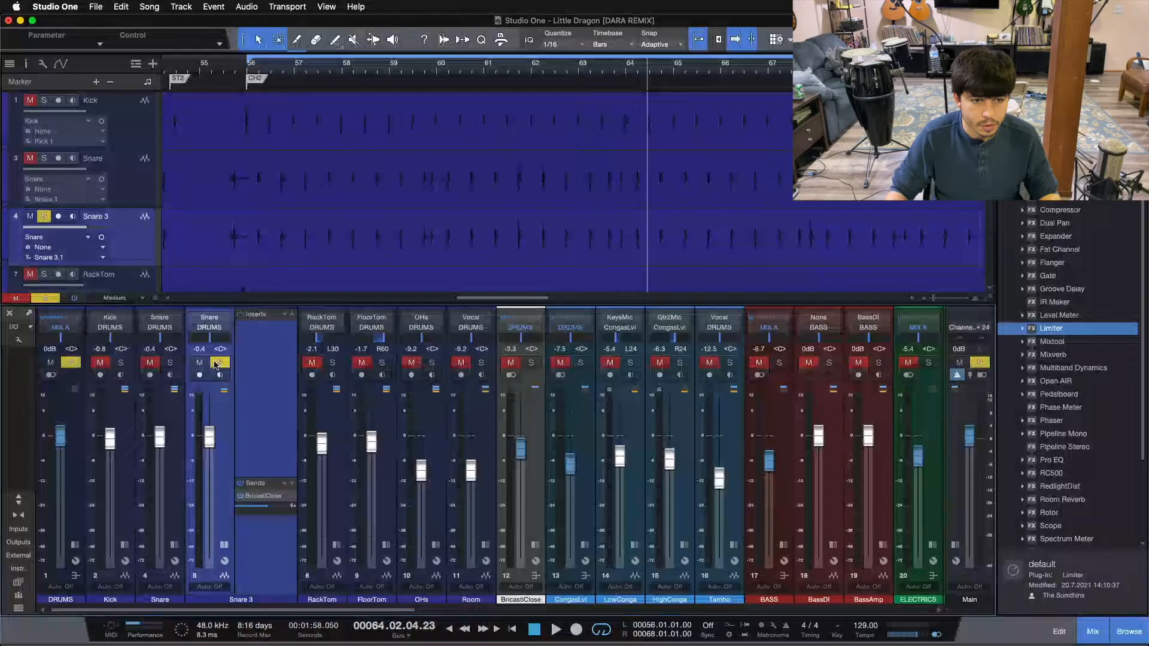
click(26, 63)
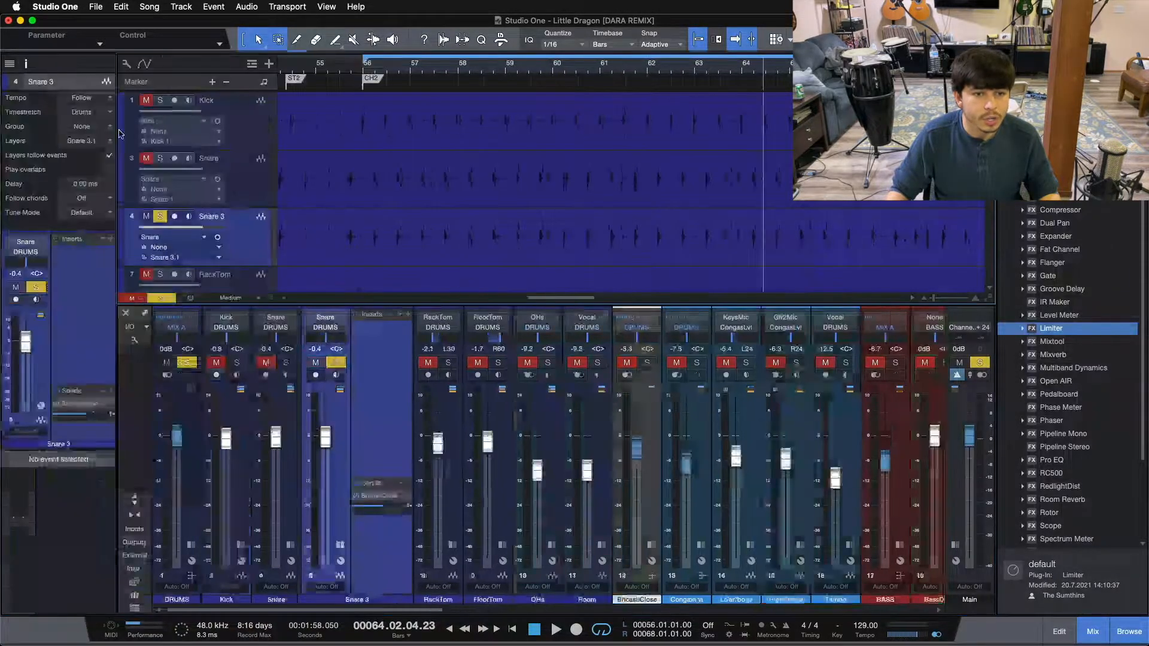
click(501, 251)
click(78, 547)
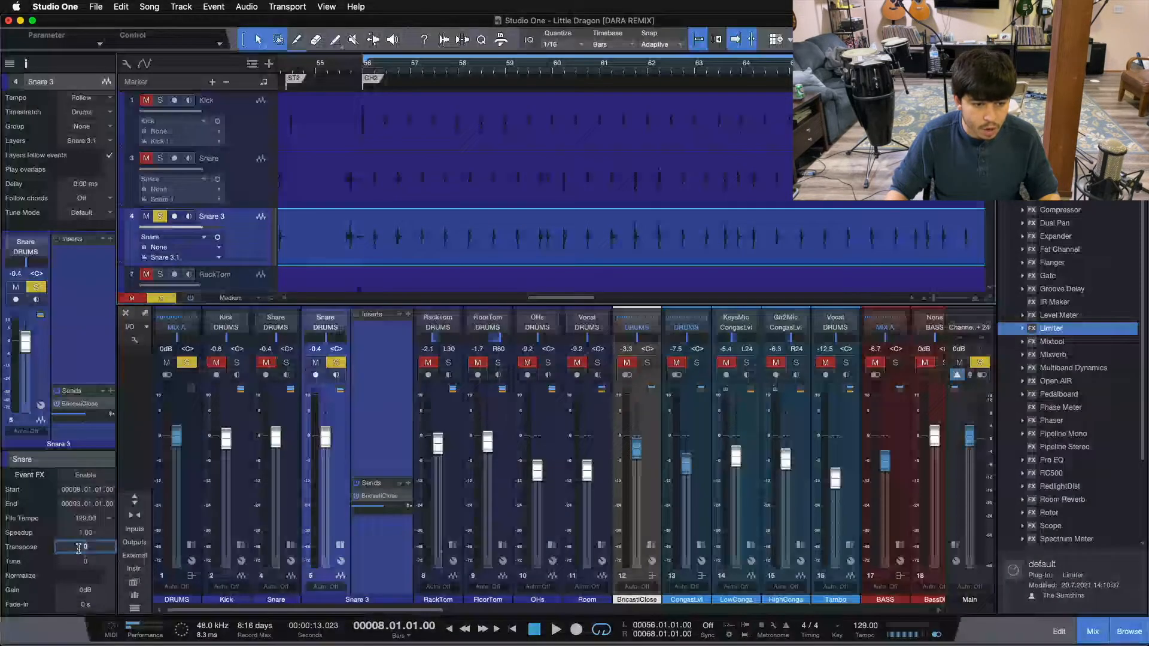
key(Return)
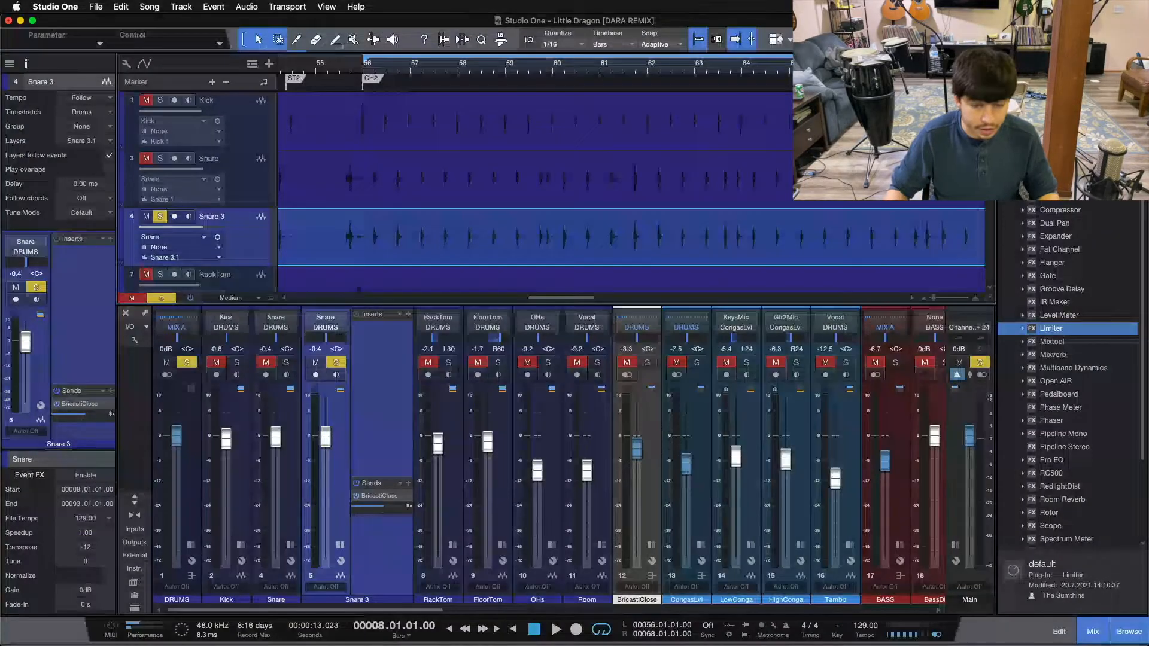
Listen to the transposed Snare 3 track from bar 56
key(KP_1)
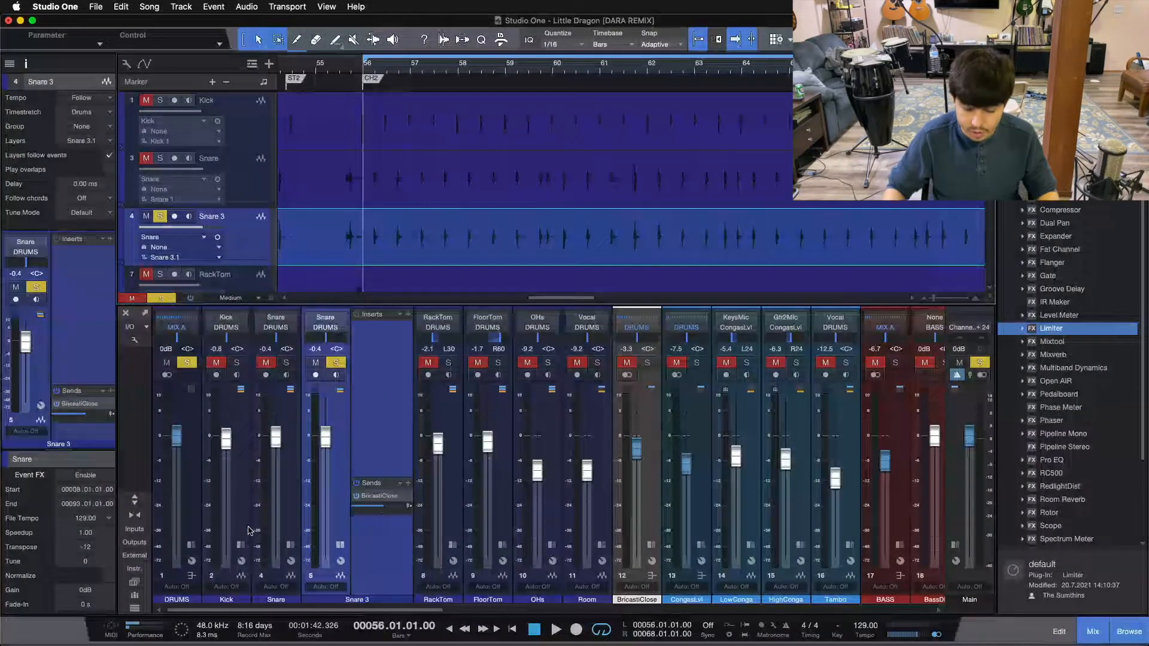
key(space)
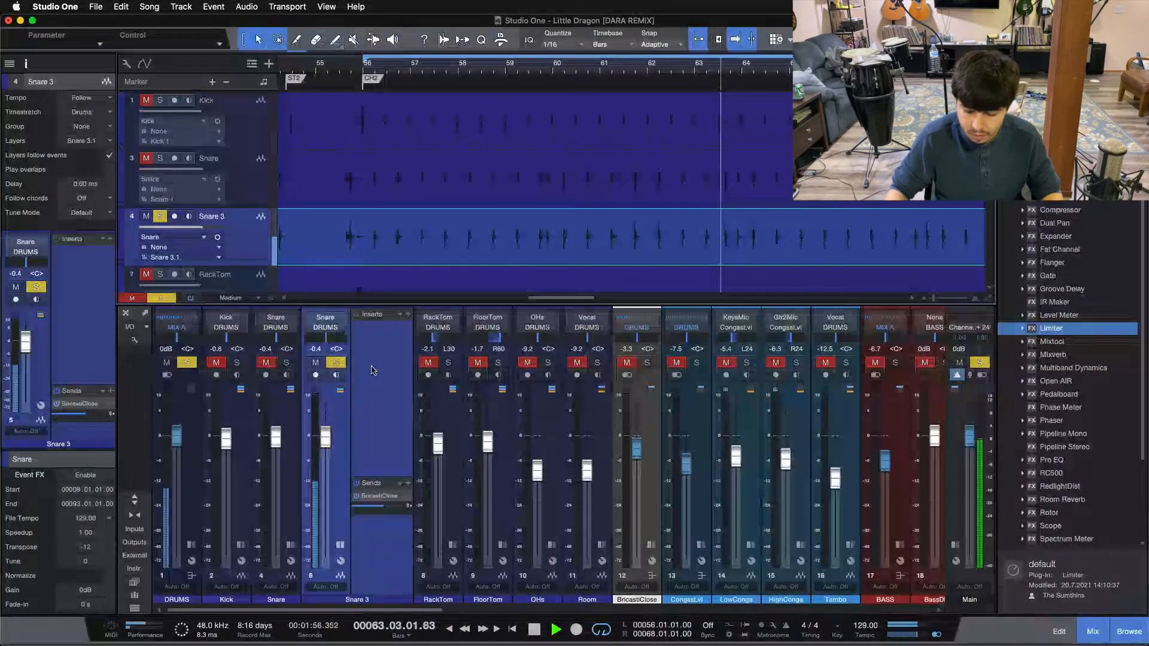
key(space)
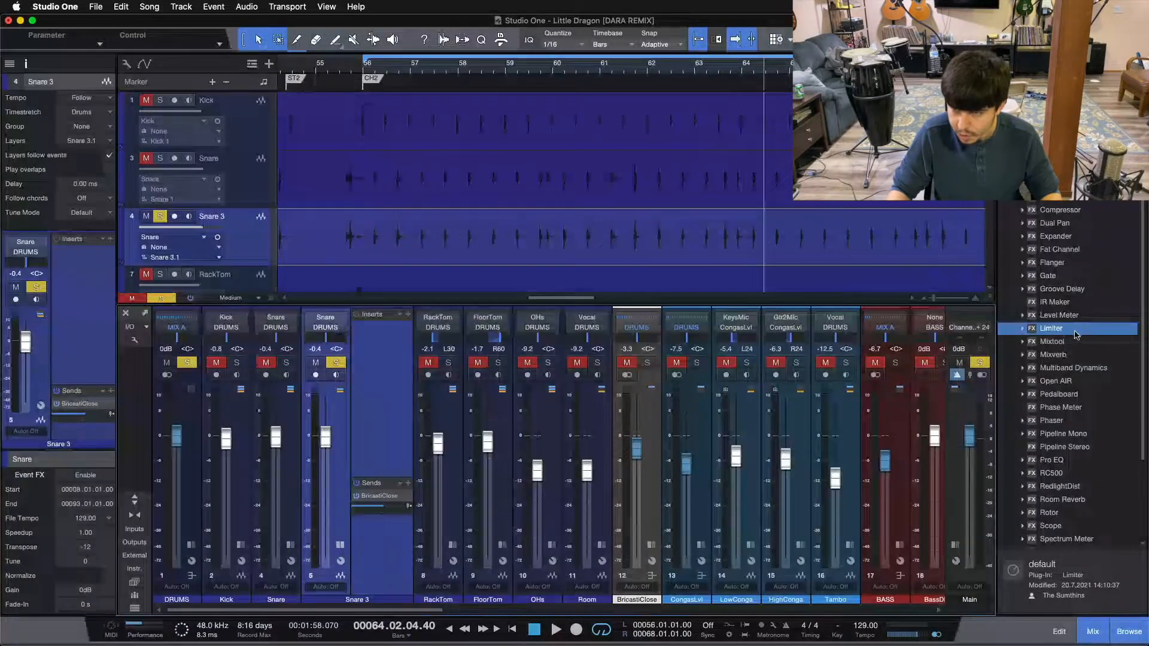
Add a Limiter insert to the Snare 3 channel and move its window clear of the timeline
drag(1067, 334, 392, 359)
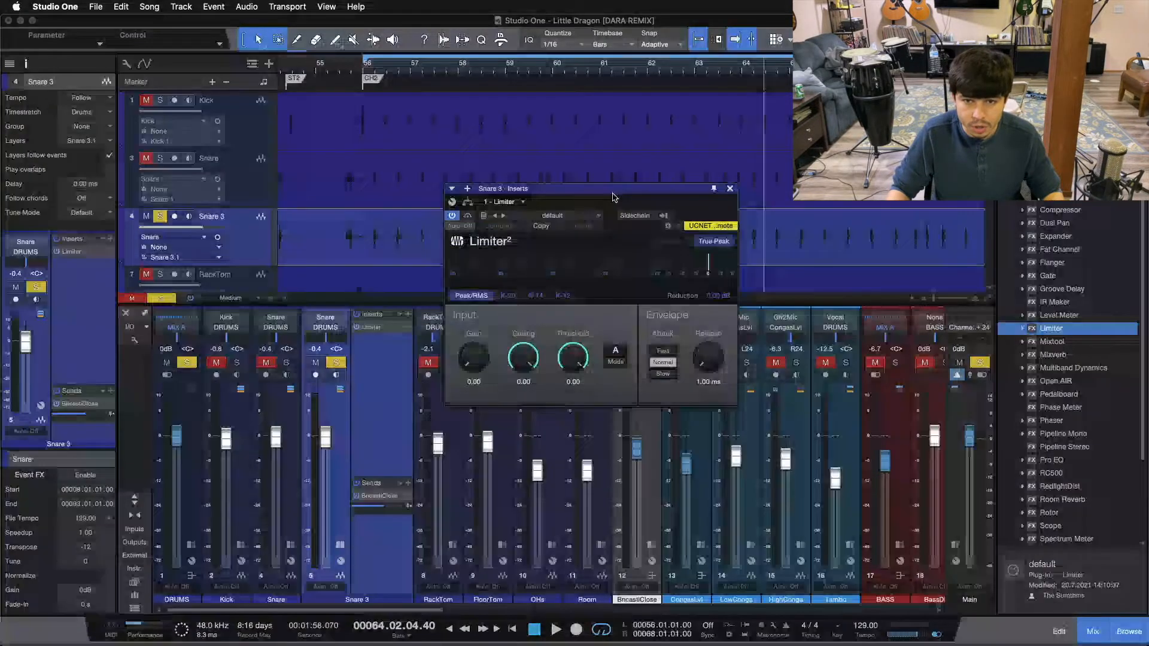
drag(613, 193, 608, 359)
drag(626, 68, 570, 67)
click(525, 66)
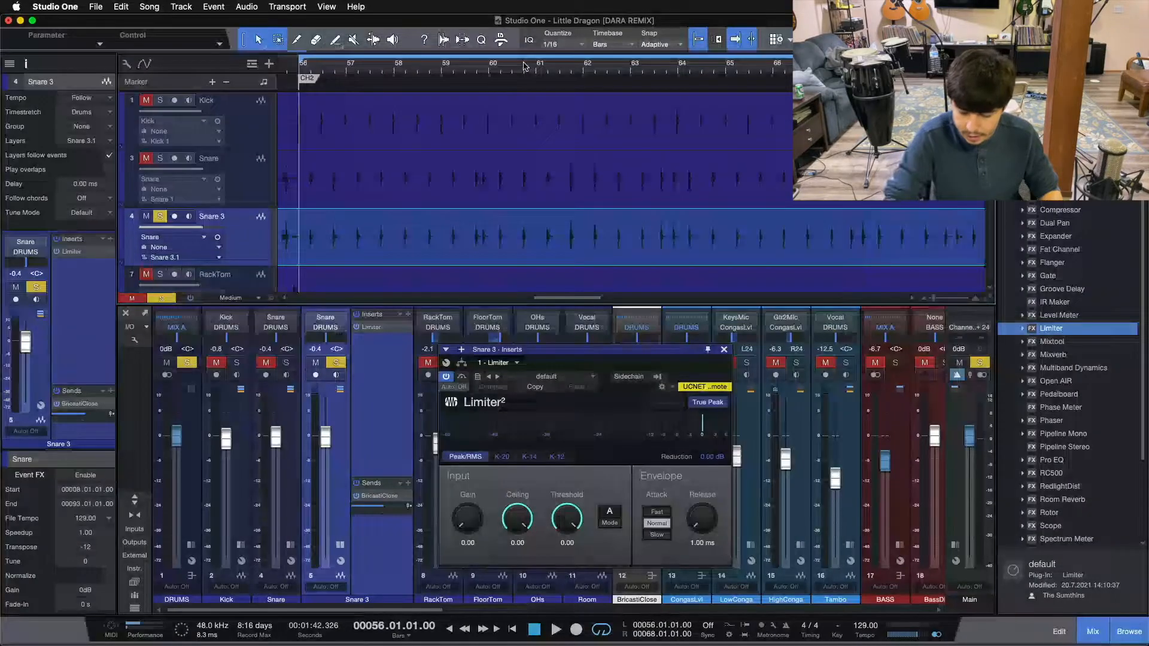
Set the Limiter's ceiling to -6 dB while playing Snare 3 from bar 56, and close the plug-in window
key(space)
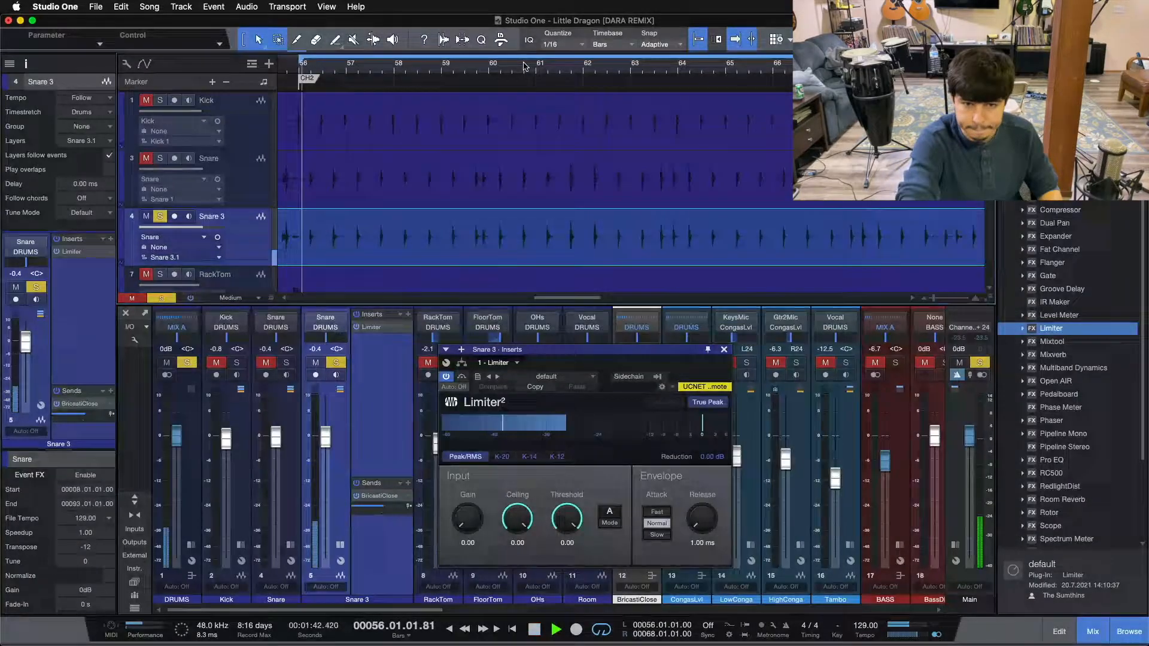
double_click(517, 543)
text(-6)
key(Return)
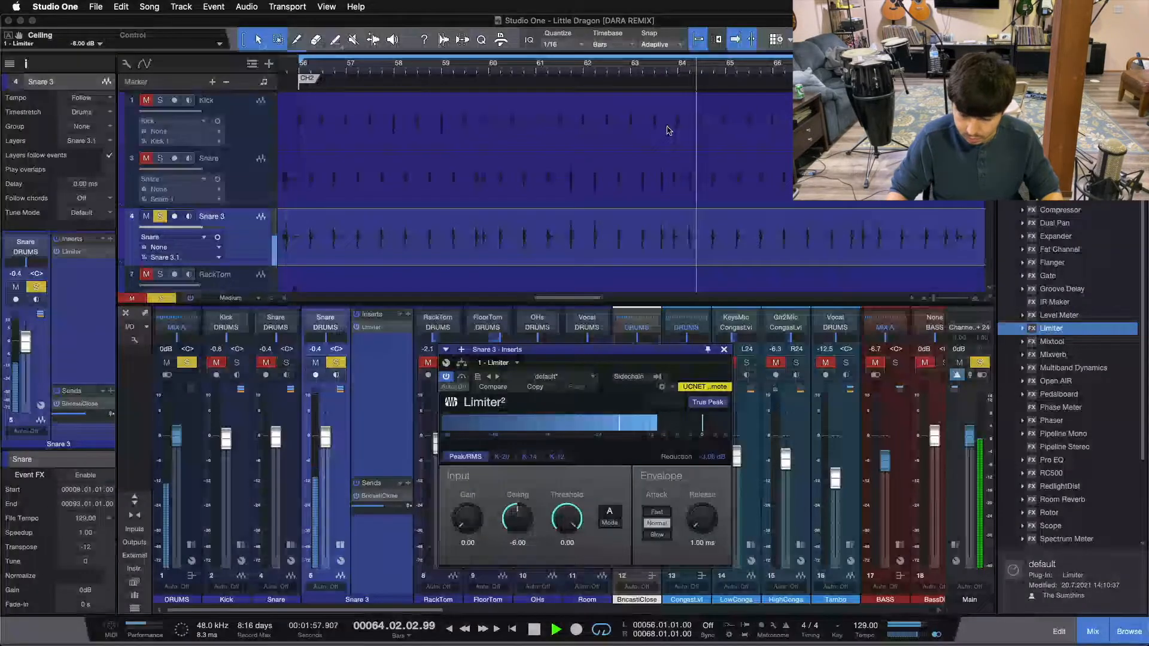
key(space)
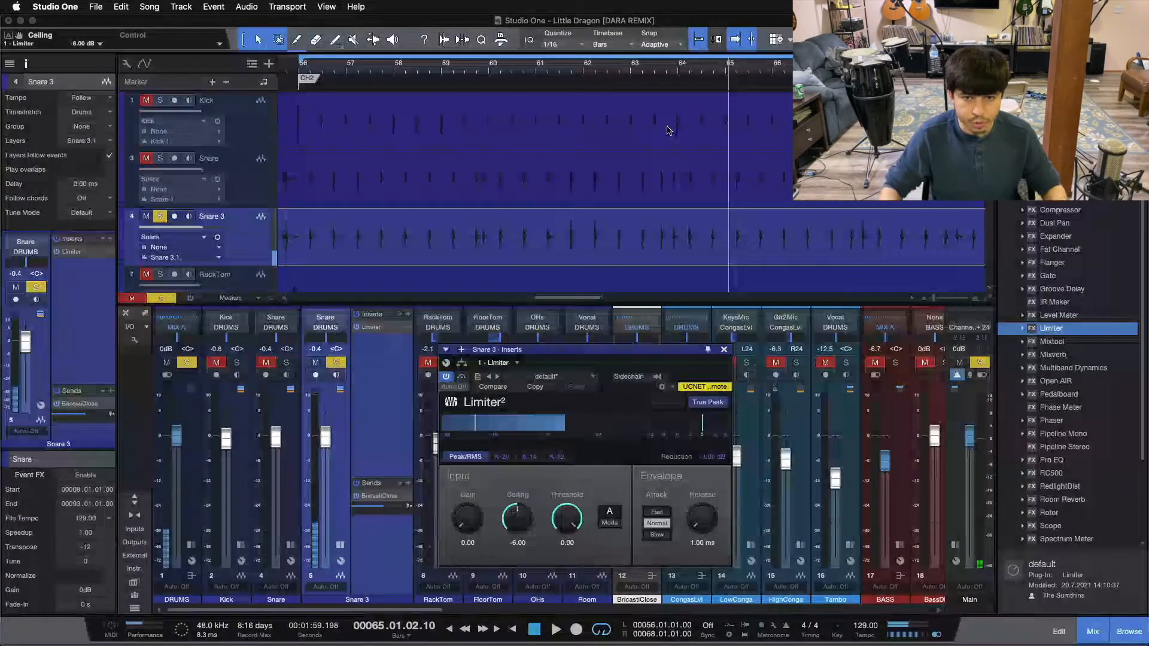
click(724, 350)
Add a Pro EQ insert after the Limiter on Snare 3 and move its window so all band controls are accessible
drag(1059, 466, 386, 371)
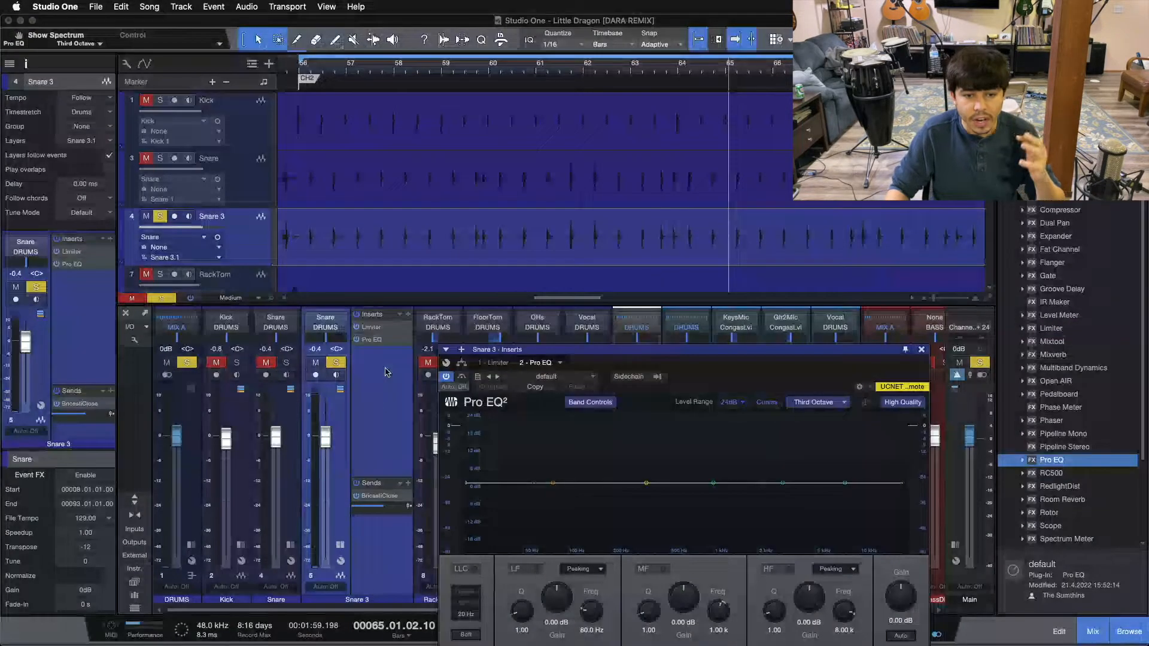
drag(697, 380, 637, 227)
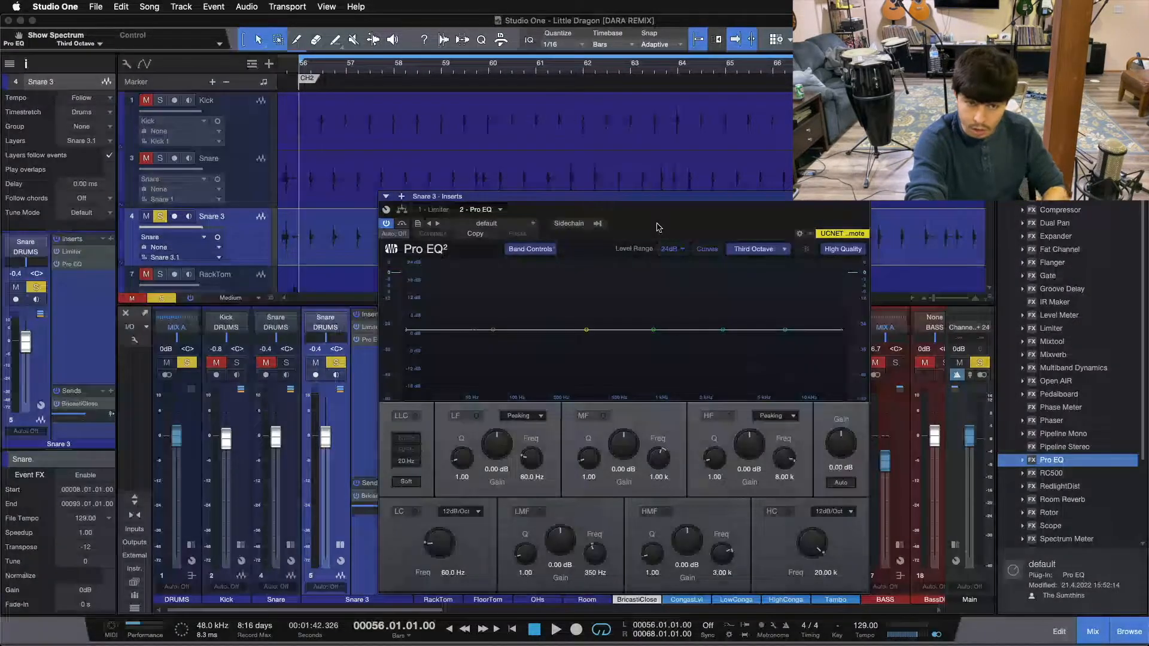
Enable Snare 3's Pro EQ low cut at 70.8 Hz and high cut at 182 Hz during playback, keeping both slopes at 12dB/Oct
key(space)
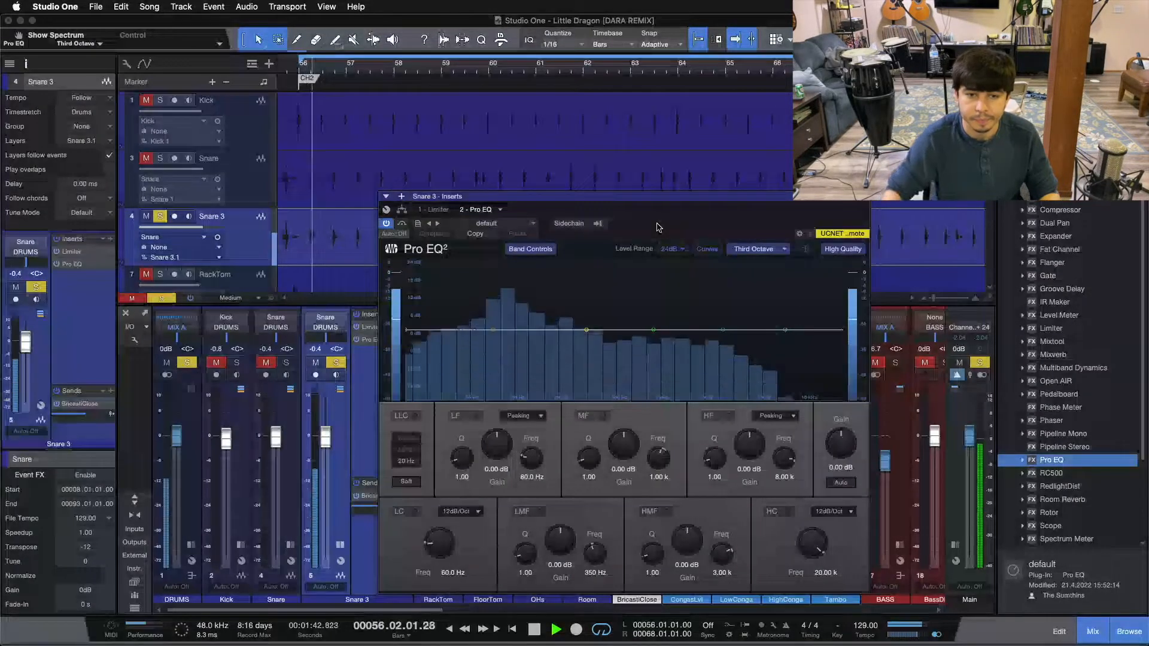
double_click(473, 331)
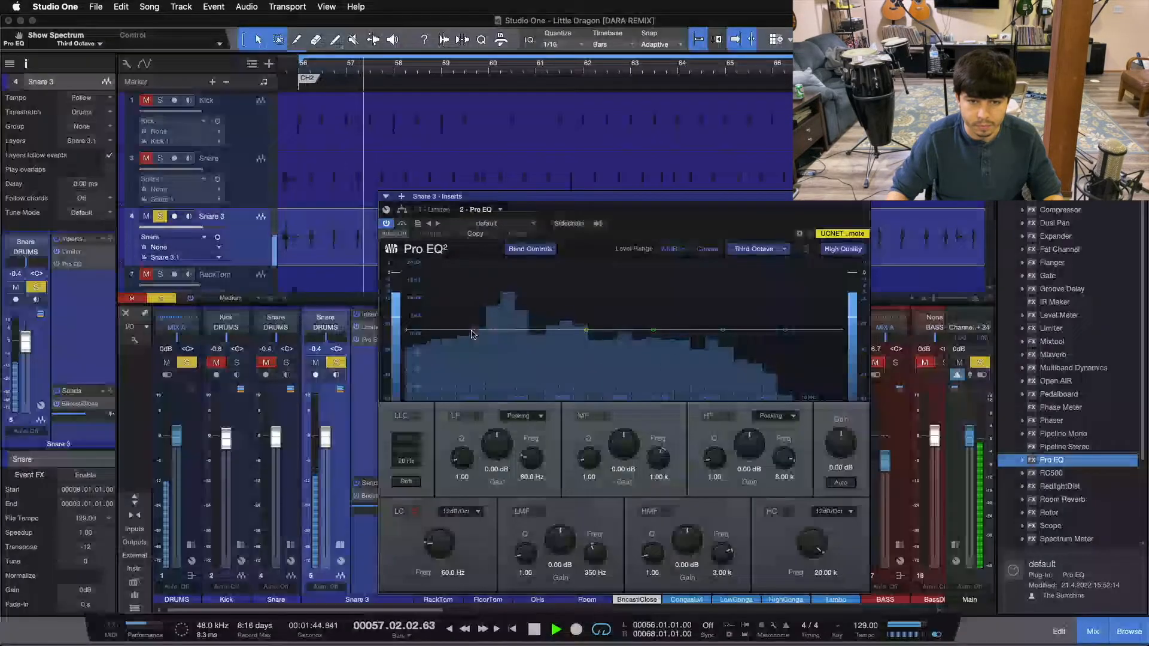
drag(473, 334, 486, 334)
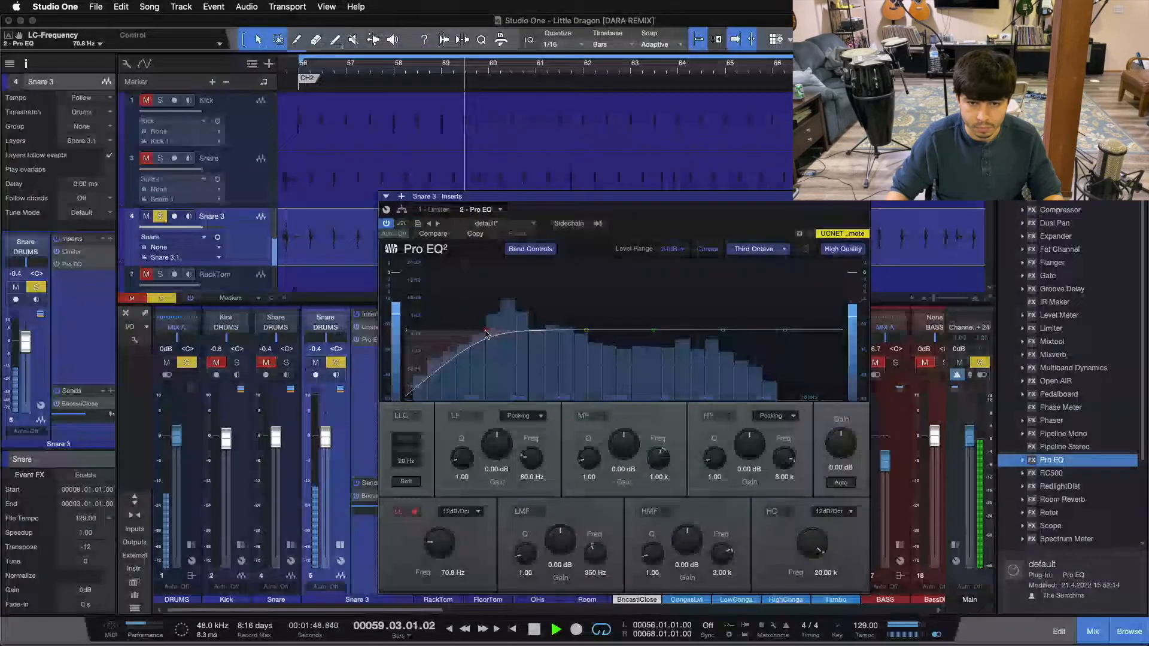
drag(832, 336, 546, 405)
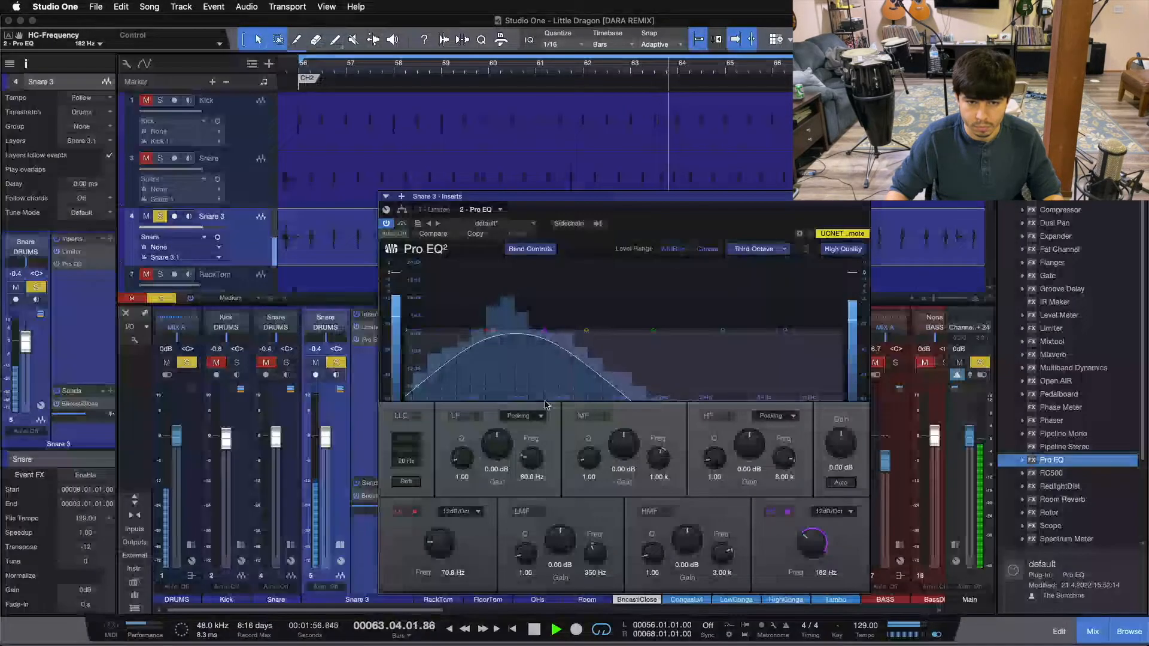
click(838, 512)
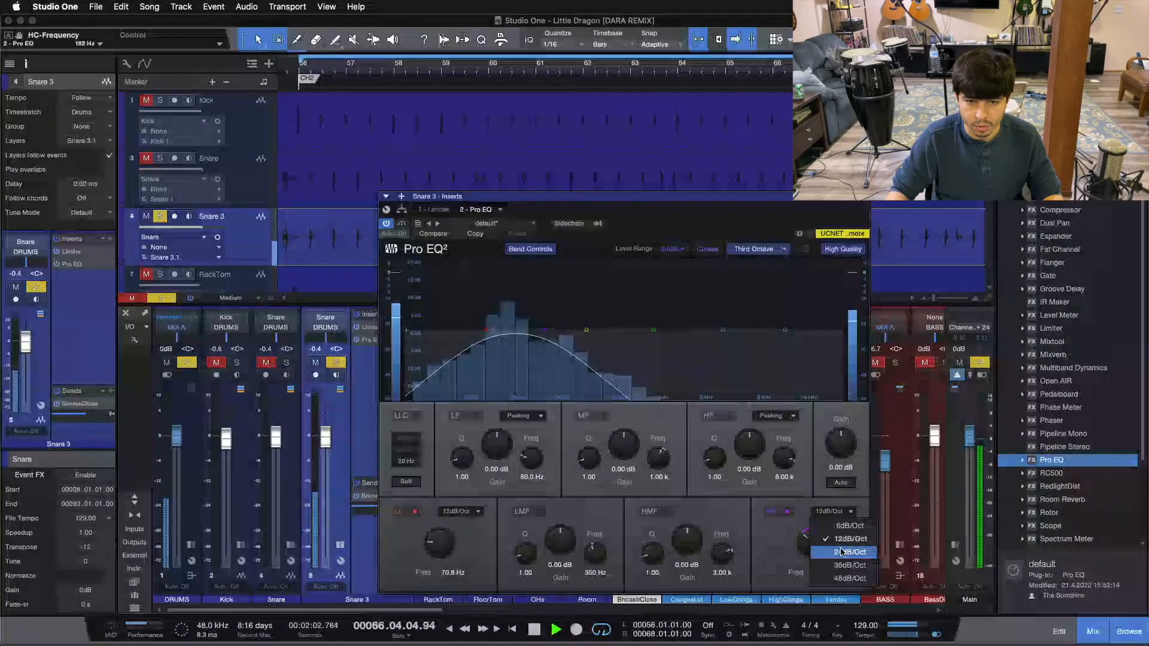
click(753, 507)
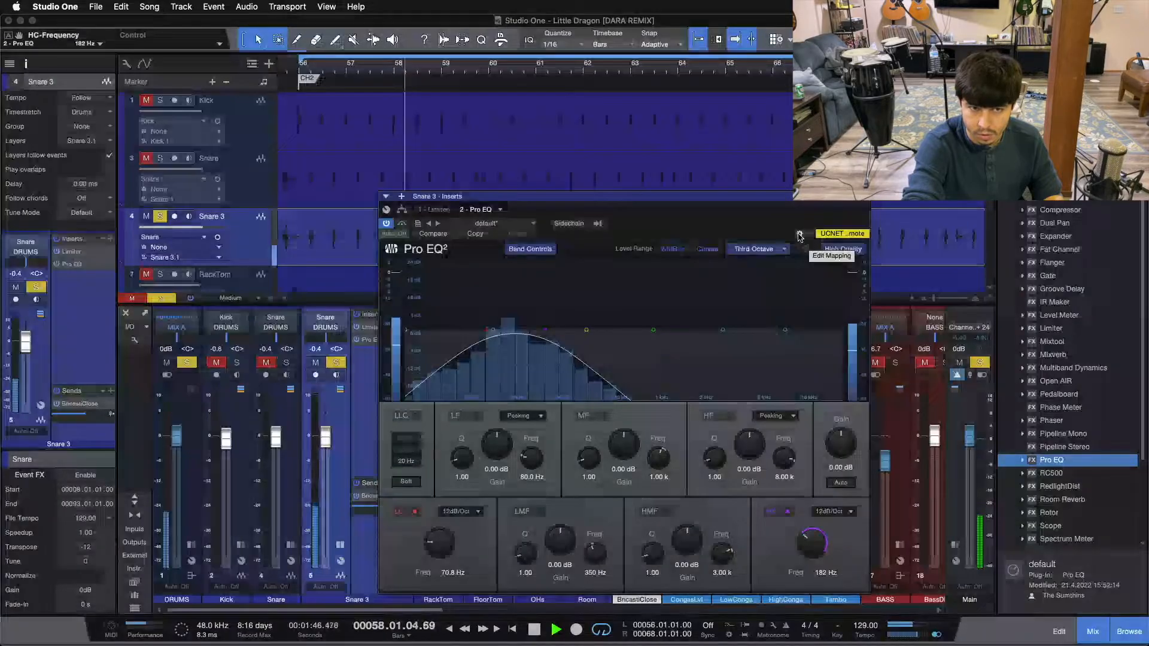
key(space)
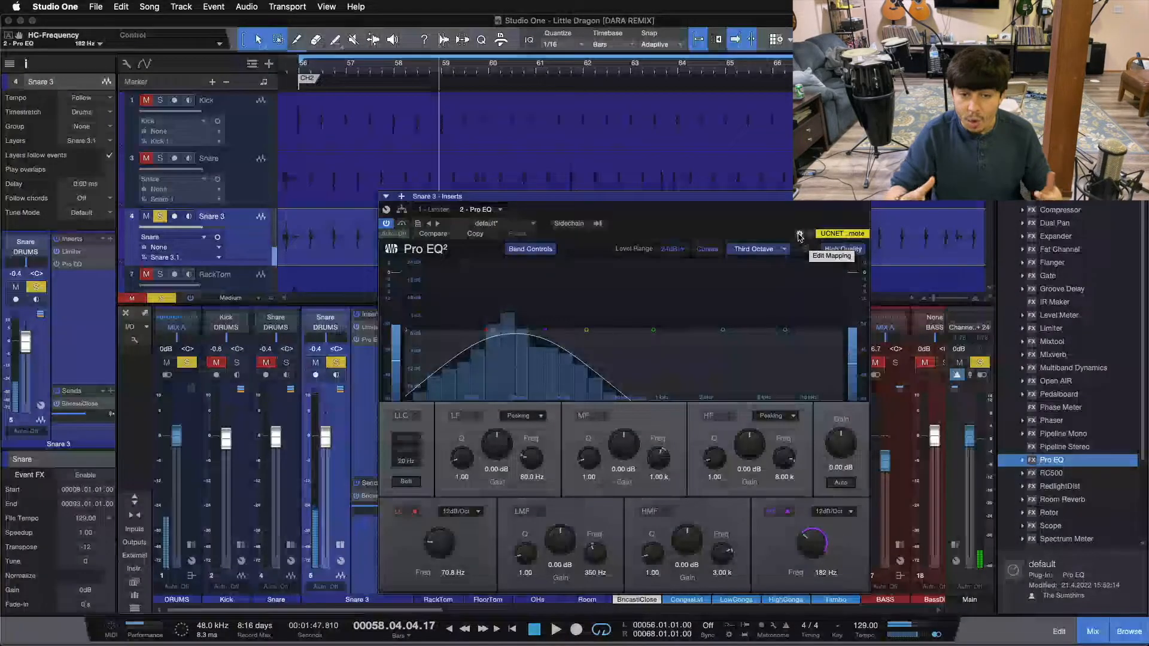
Shift the Pro EQ window clear of the mixer channels and collapse the inserts and sends of Snare 3
drag(718, 223, 749, 233)
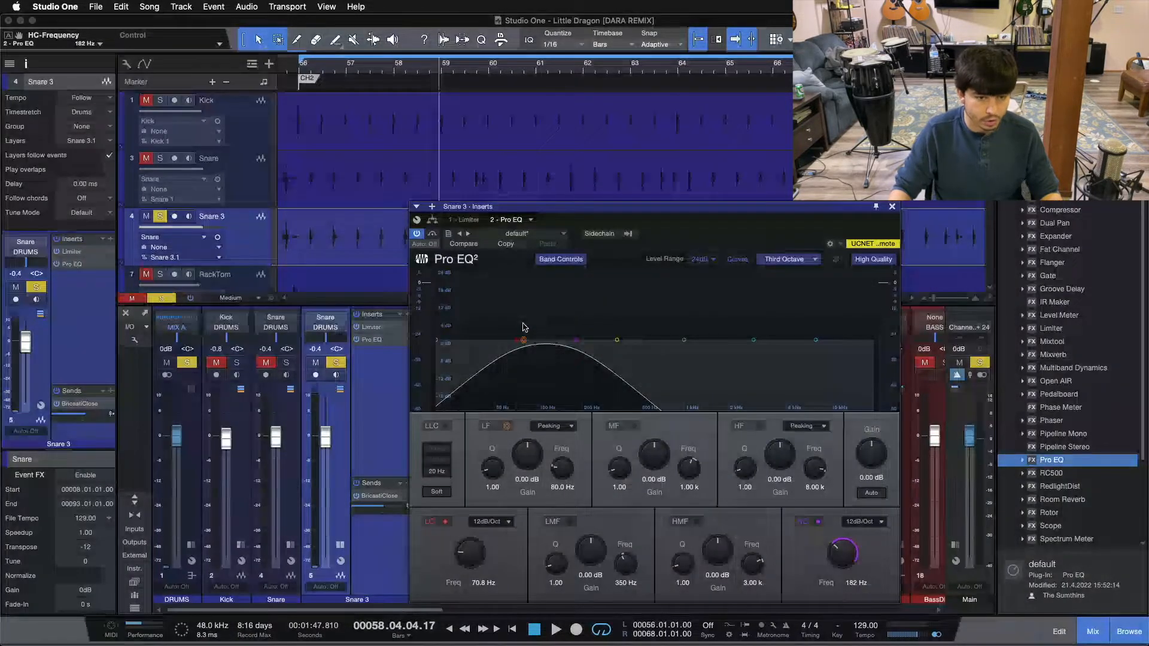
click(284, 496)
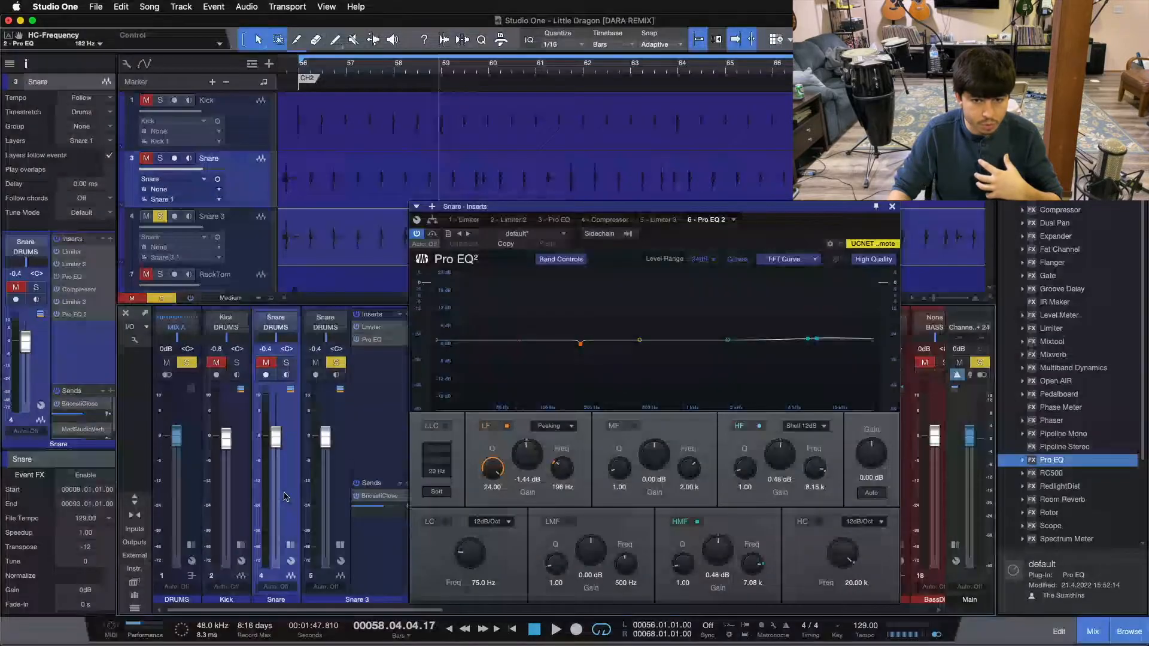
click(333, 513)
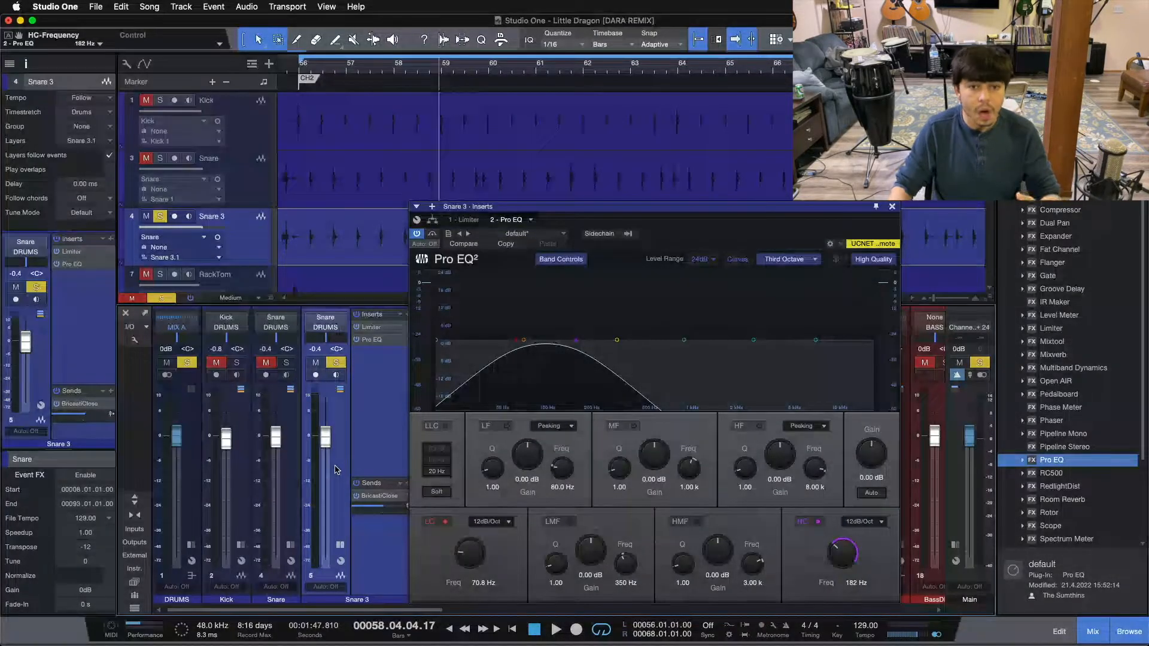
click(340, 547)
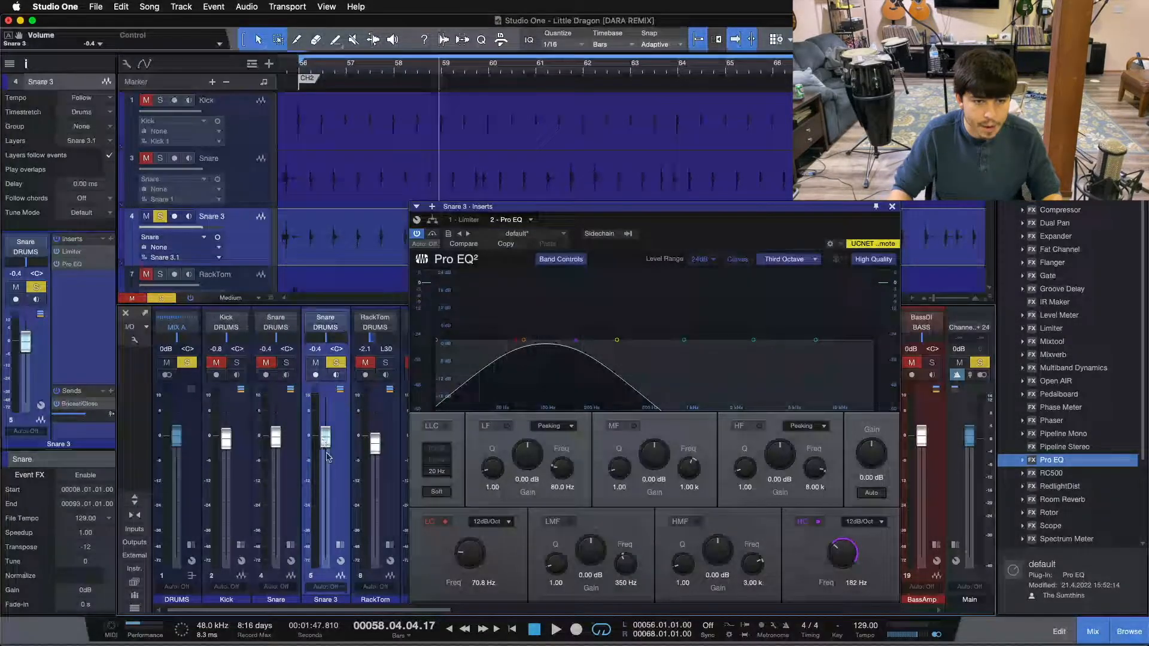
Pull Snare 3's fader fully down, bring it up to -2.7 dB, play from bar 56 and close the Pro EQ window
drag(323, 441, 325, 557)
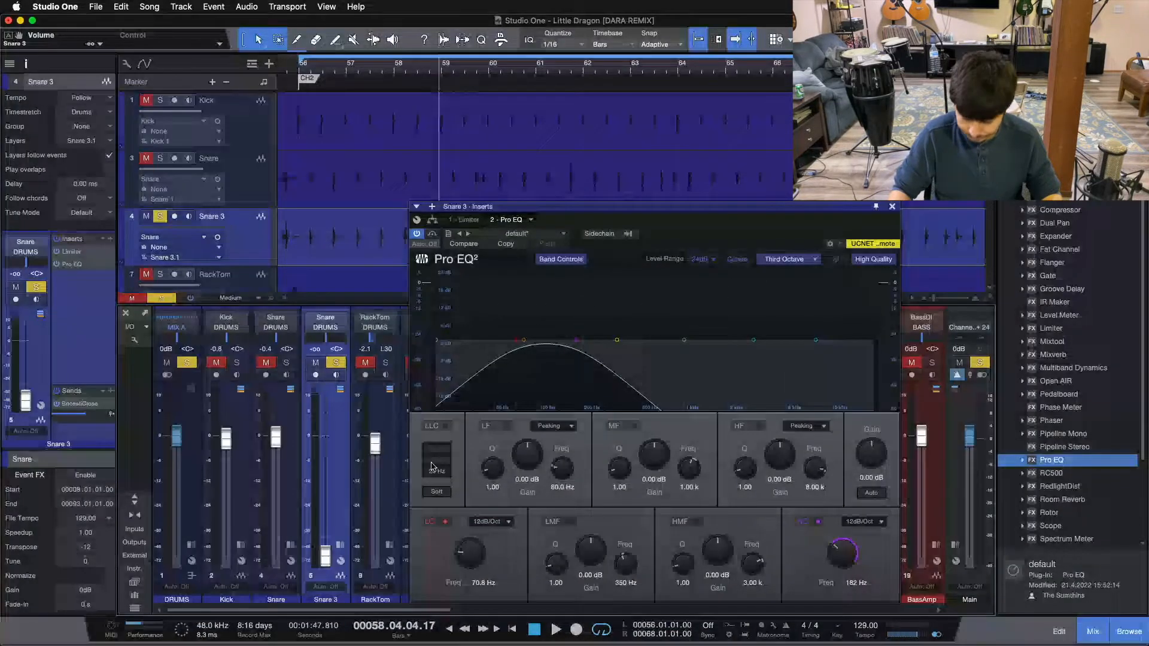
key(KP_1)
drag(326, 555, 323, 446)
key(space)
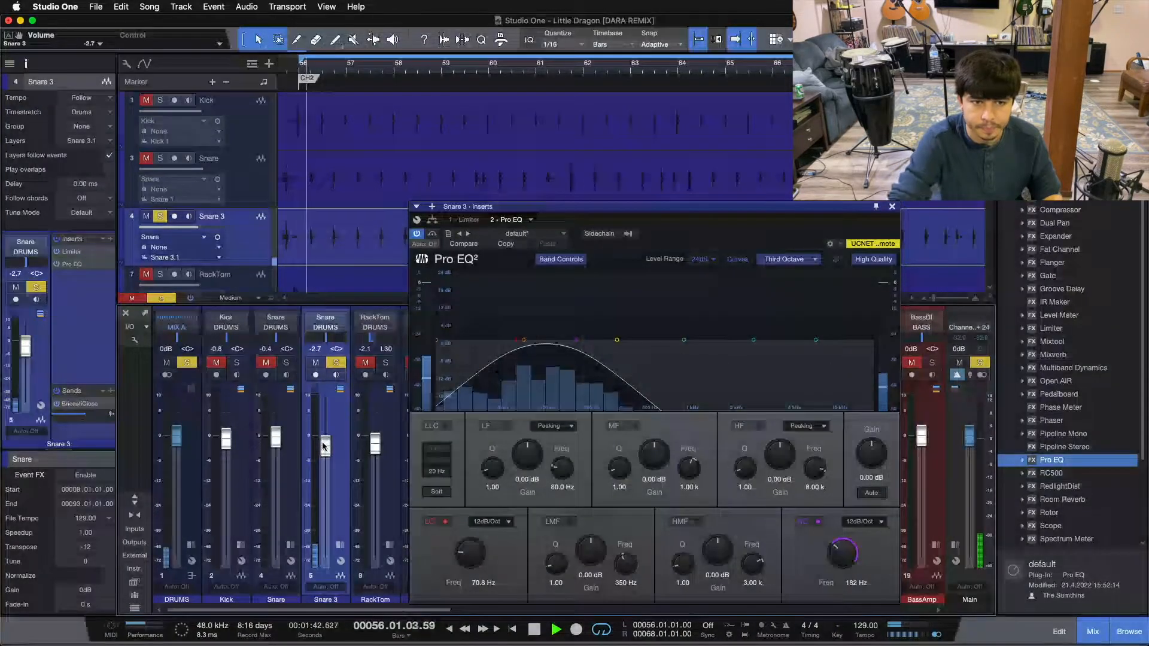
click(892, 207)
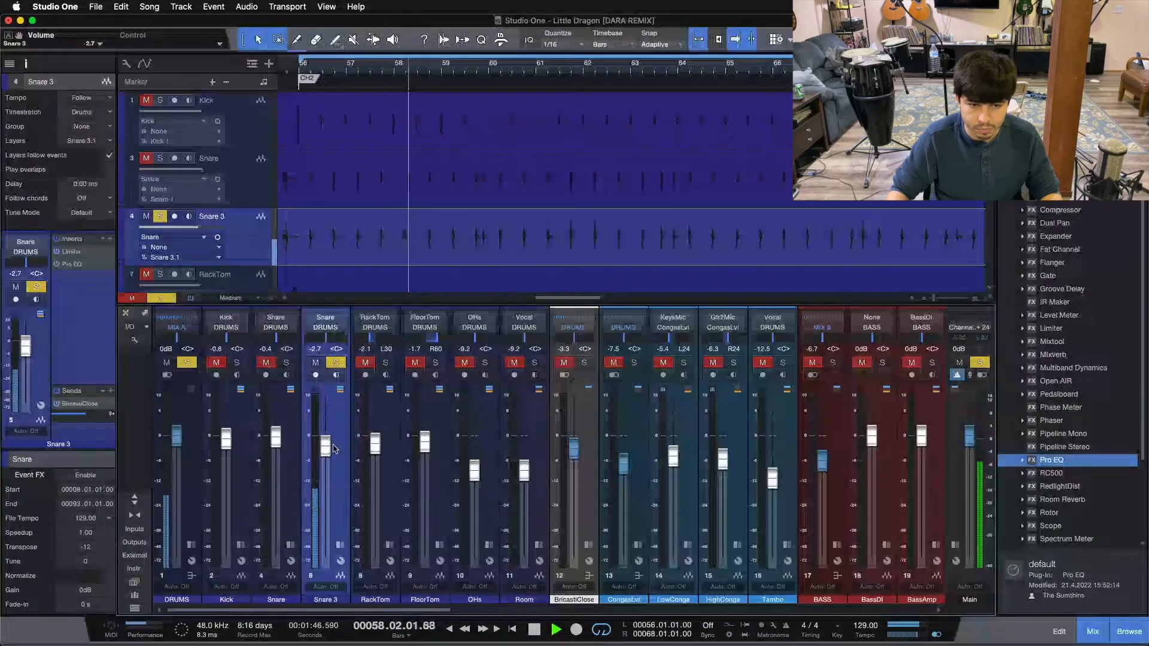
Copy the Compressor from the Snare channel to the end of Snare 3's inserts, check it during playback and close its window
click(340, 545)
click(291, 545)
drag(329, 364, 455, 362)
drag(683, 206, 621, 270)
click(639, 406)
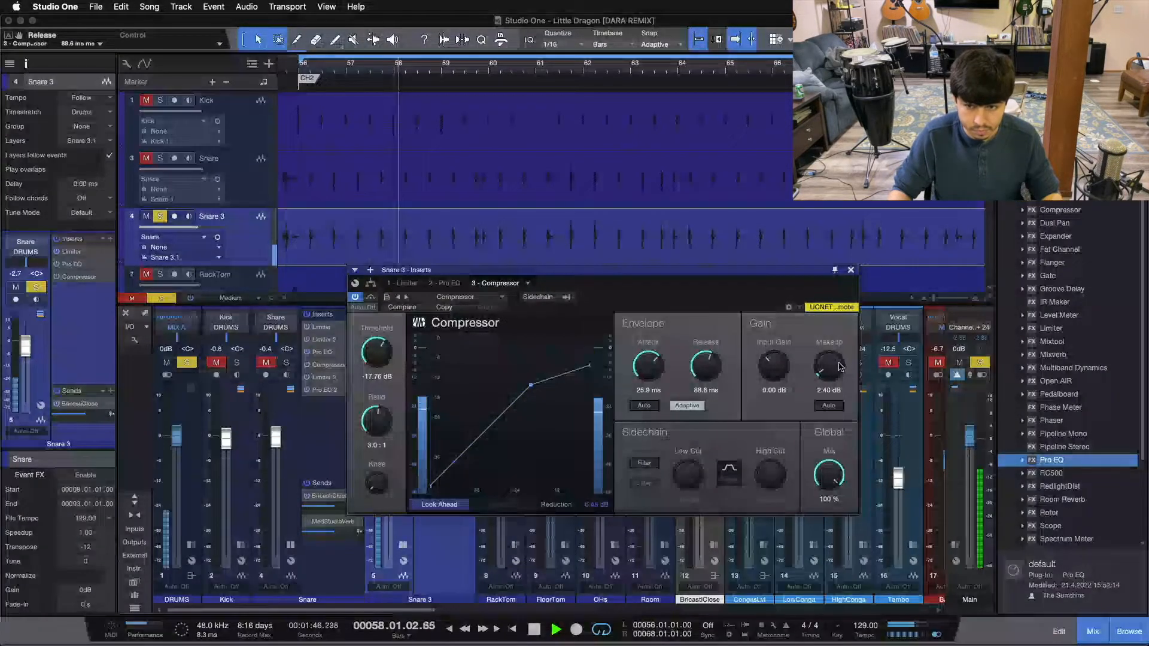
drag(739, 322, 852, 340)
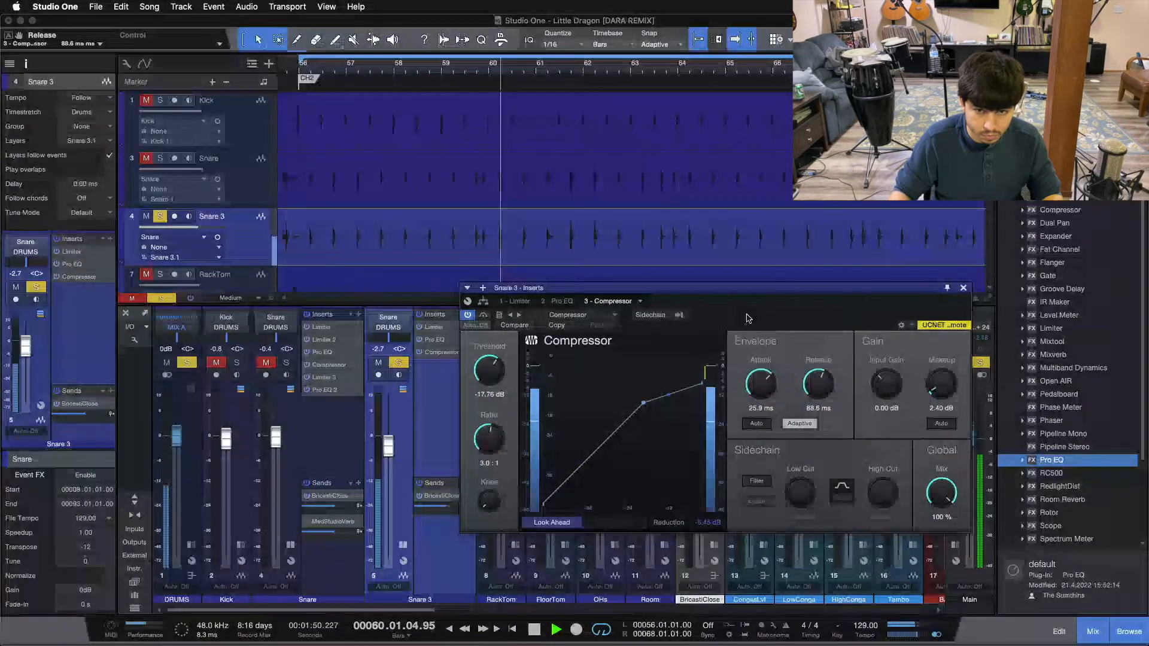
click(963, 288)
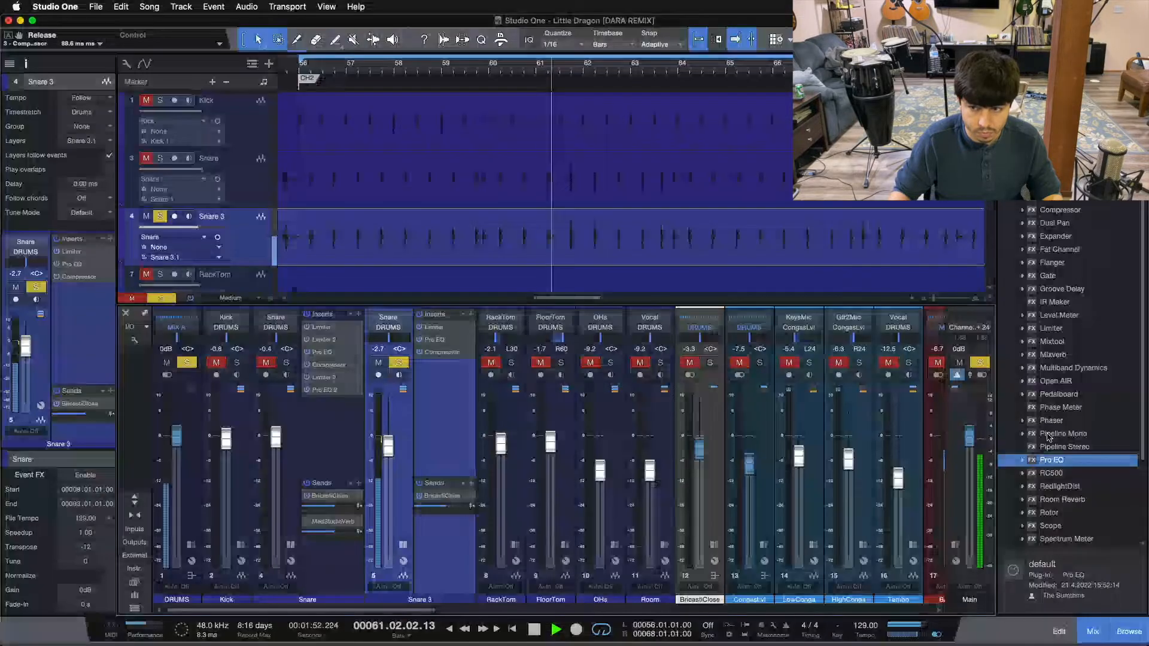
Add a second Pro EQ after Snare 3's Compressor, boost its LF band 0.48 dB at 100 Hz, close it and stop playback
drag(1056, 464, 448, 386)
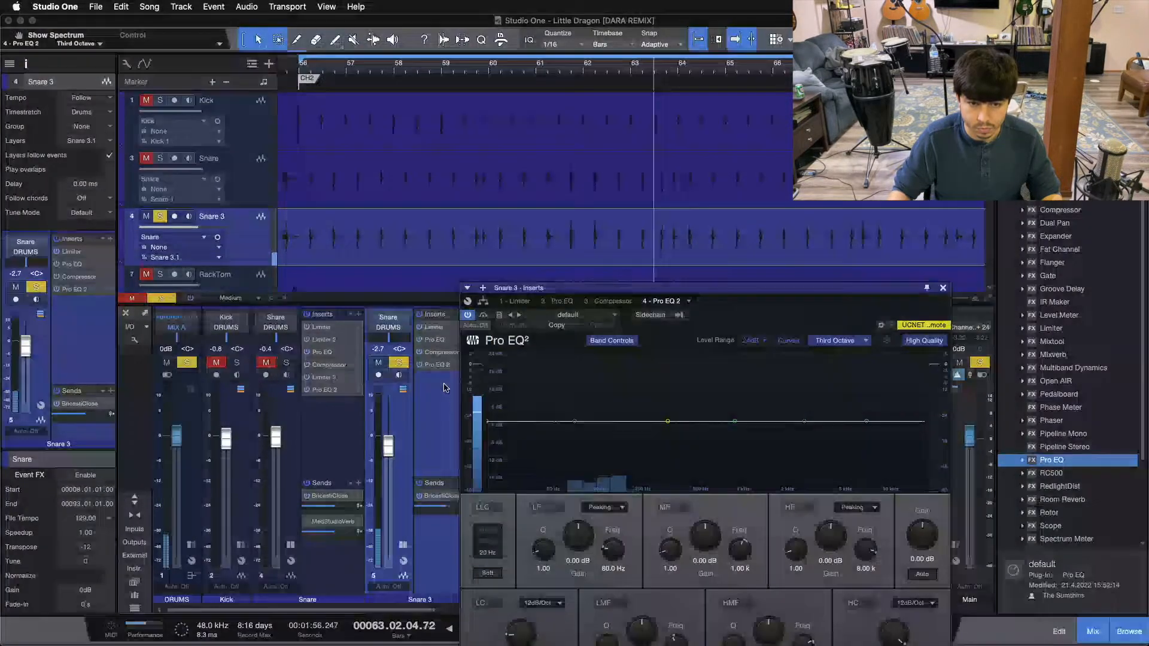
mouse_move(577, 421)
mouse_down()
mouse_move(605, 403)
mouse_move(589, 421)
mouse_up()
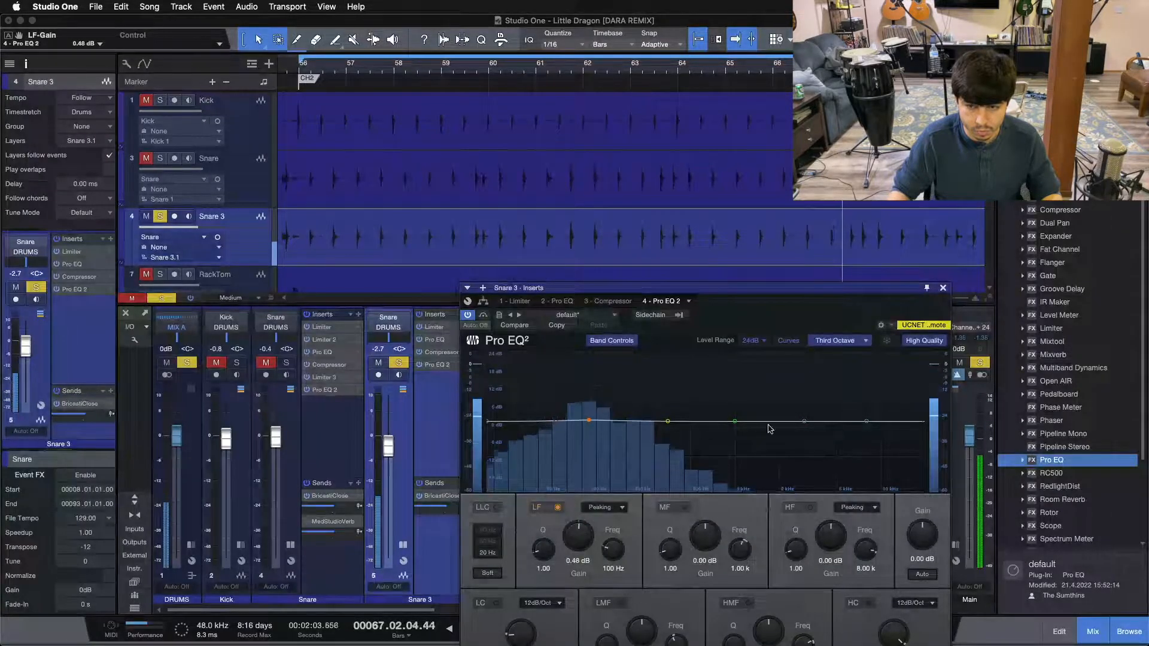
click(944, 288)
key(space)
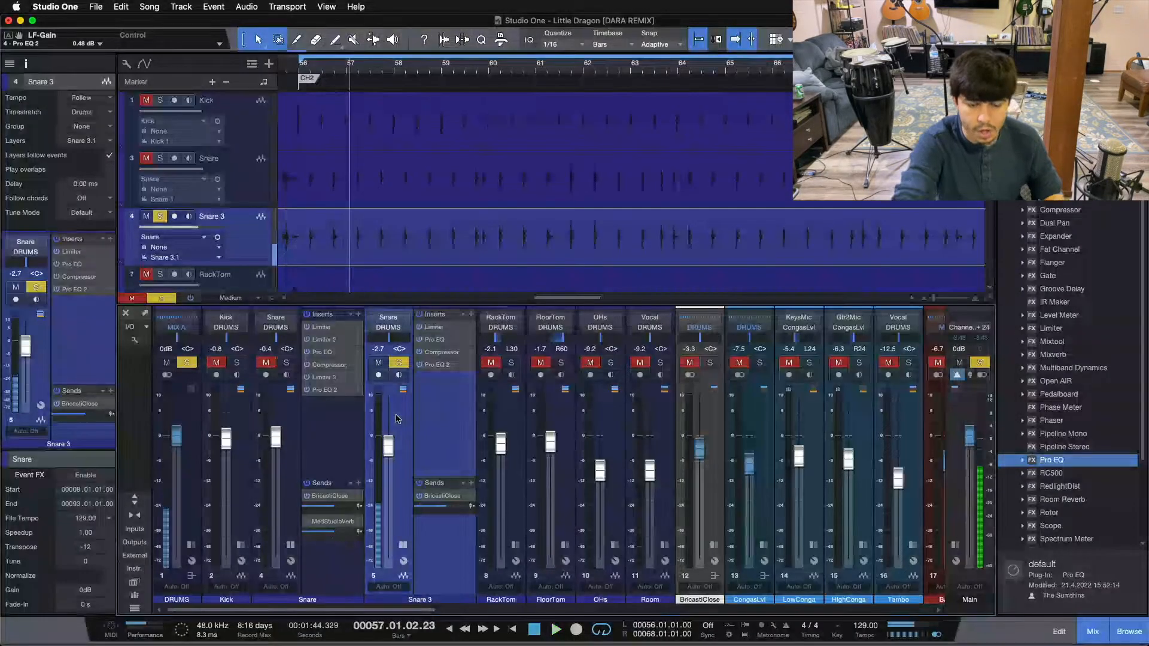
Review the settings of Snare 3's Compressor and second Pro EQ, and close the plug-in window
click(436, 354)
drag(724, 325, 741, 340)
drag(816, 328, 847, 309)
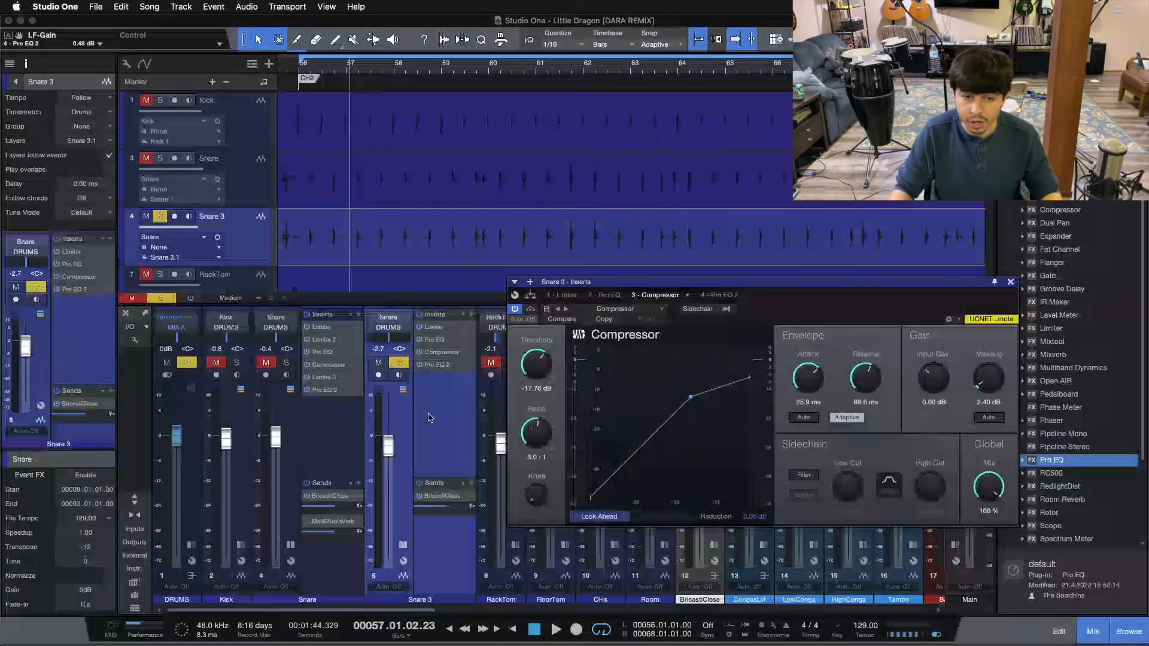
click(713, 295)
drag(808, 281, 811, 222)
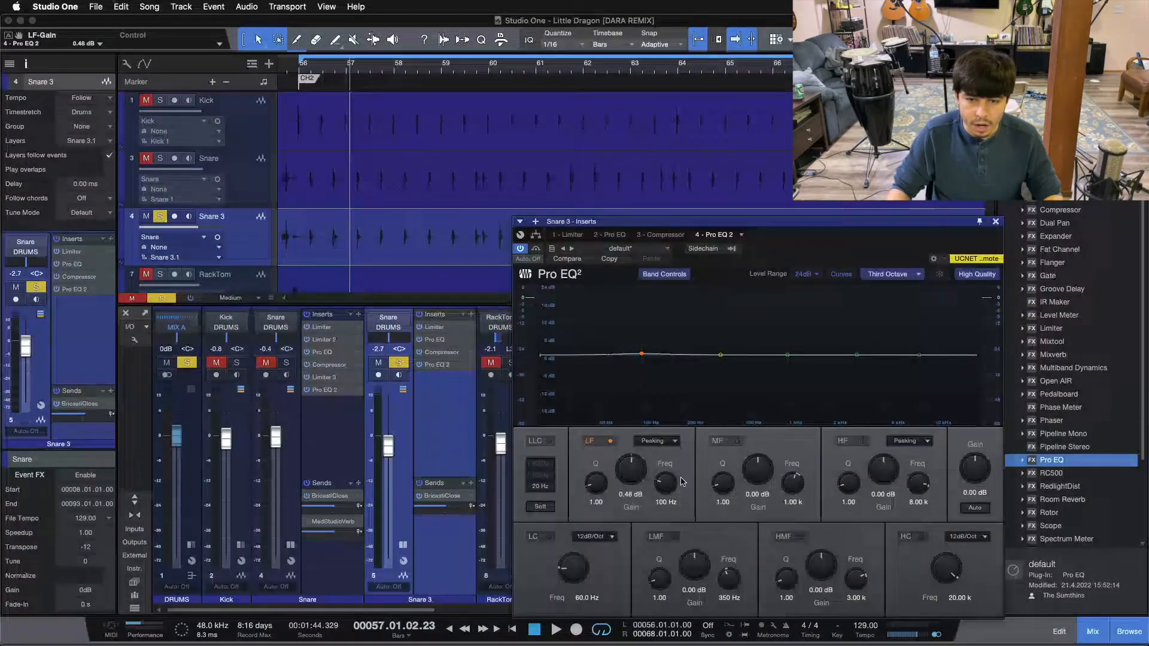
click(997, 223)
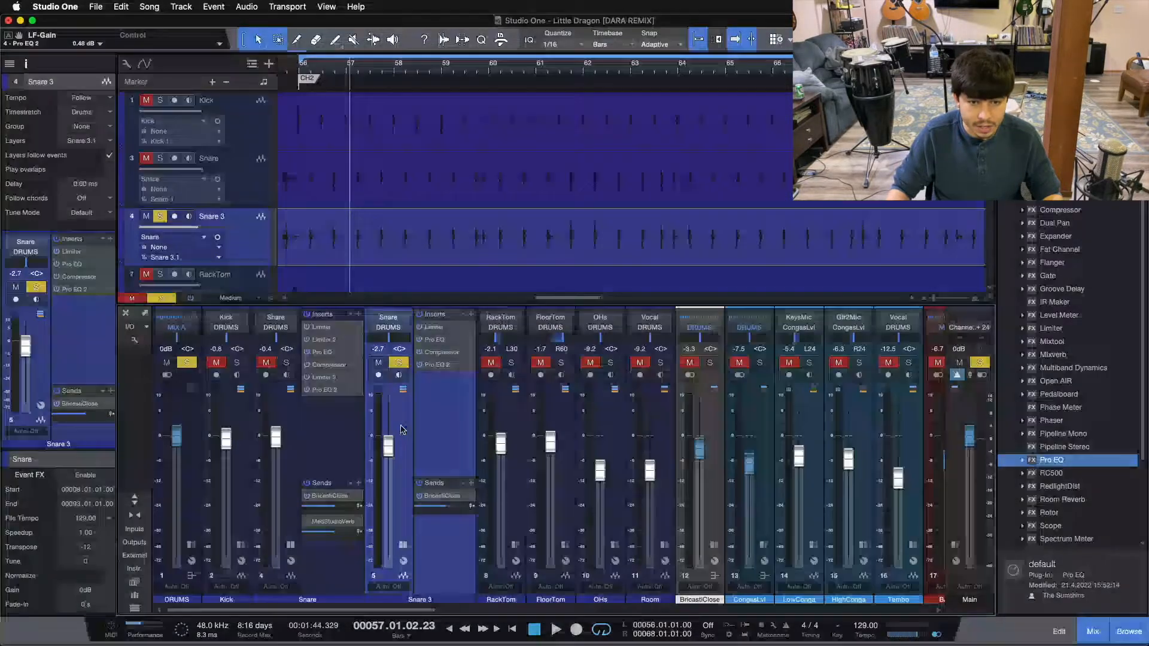
Solo the original Snare alongside Snare 3, pull Snare 3's fader fully down, collapse the Snare channel's inserts and start playback
click(266, 363)
click(286, 363)
drag(384, 444, 386, 556)
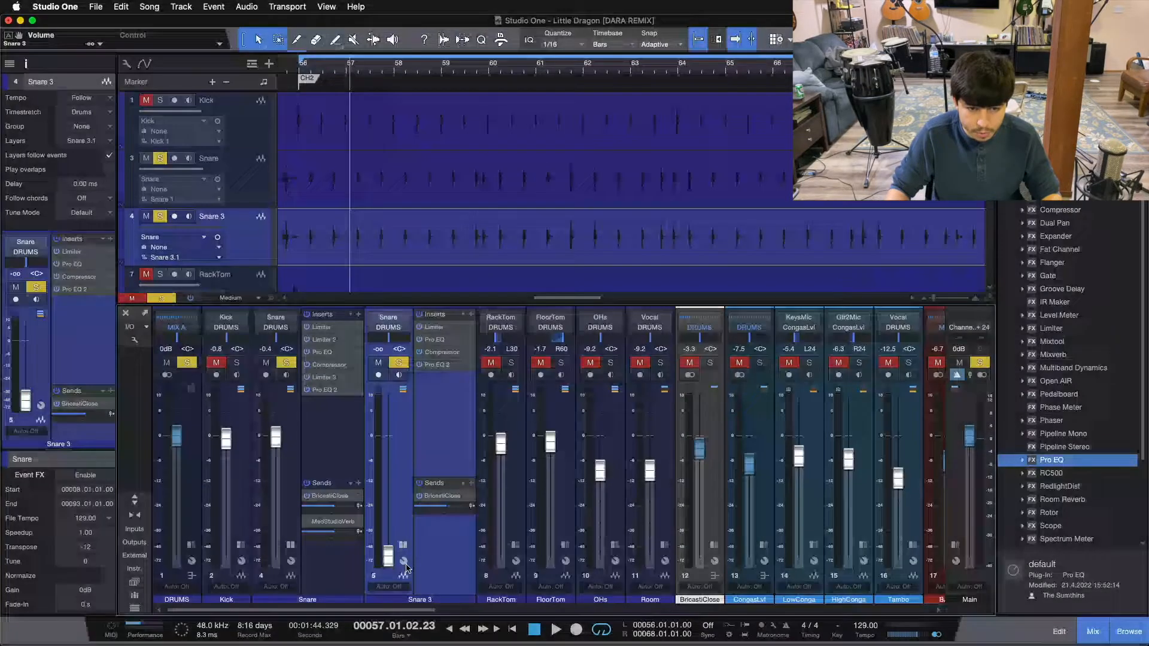
click(290, 545)
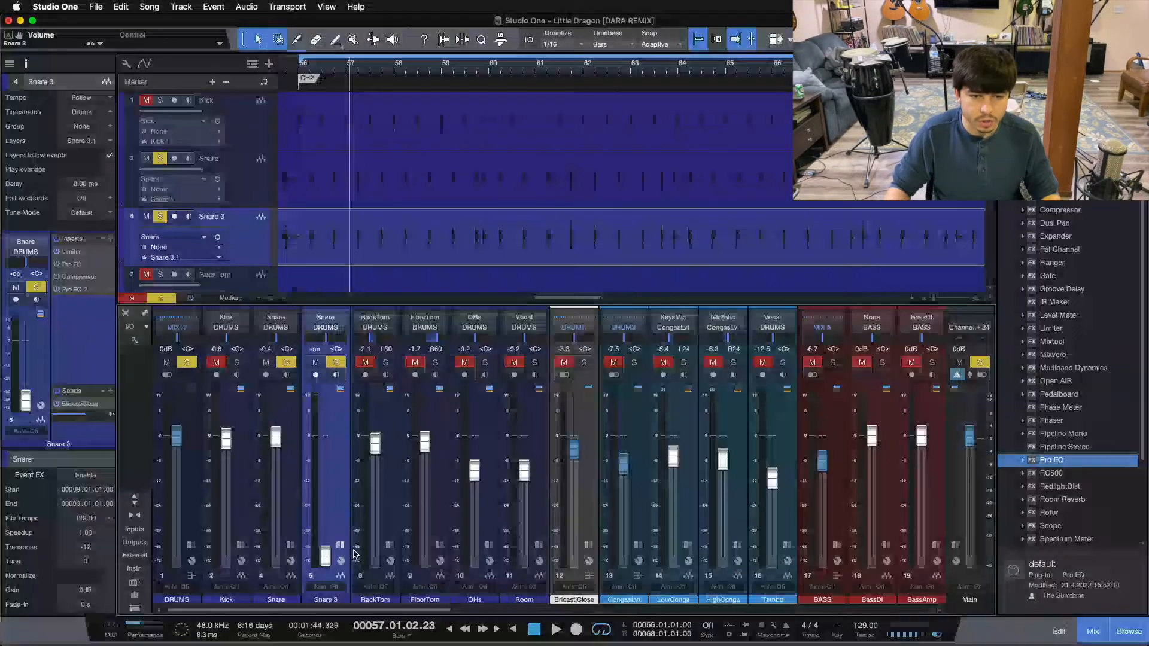
click(340, 545)
key(space)
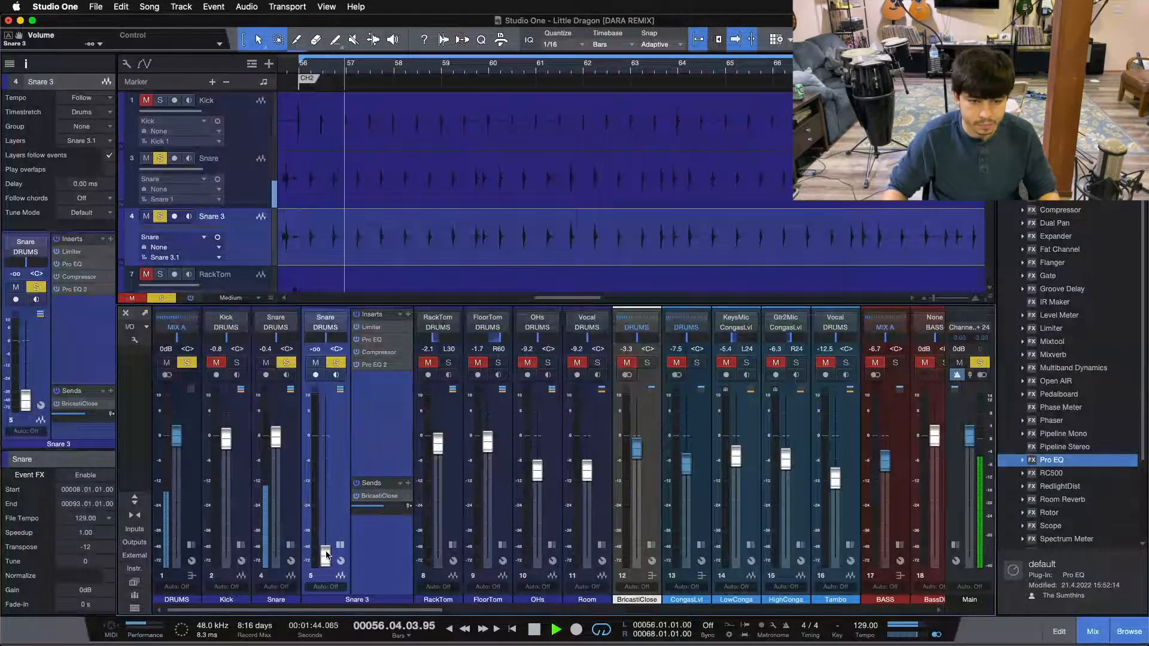
Bring Snare 3's fader up to -18.3 dB under the original snare during playback
drag(326, 554, 325, 513)
scroll(325, 513, up, 8)
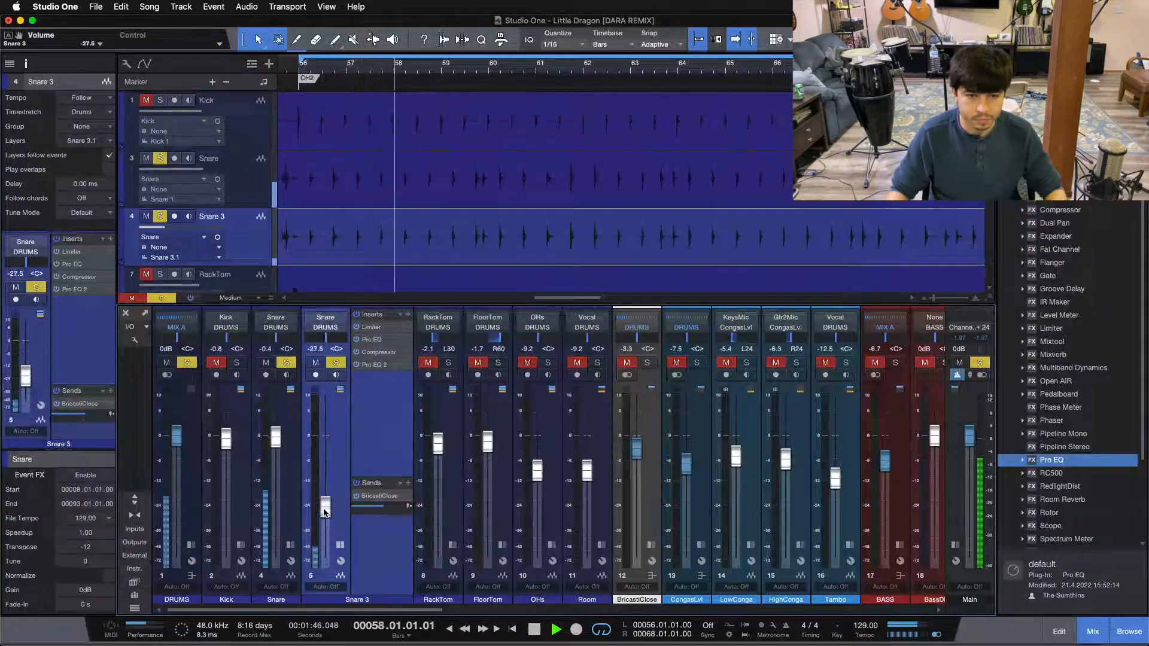
scroll(325, 513, up, 3)
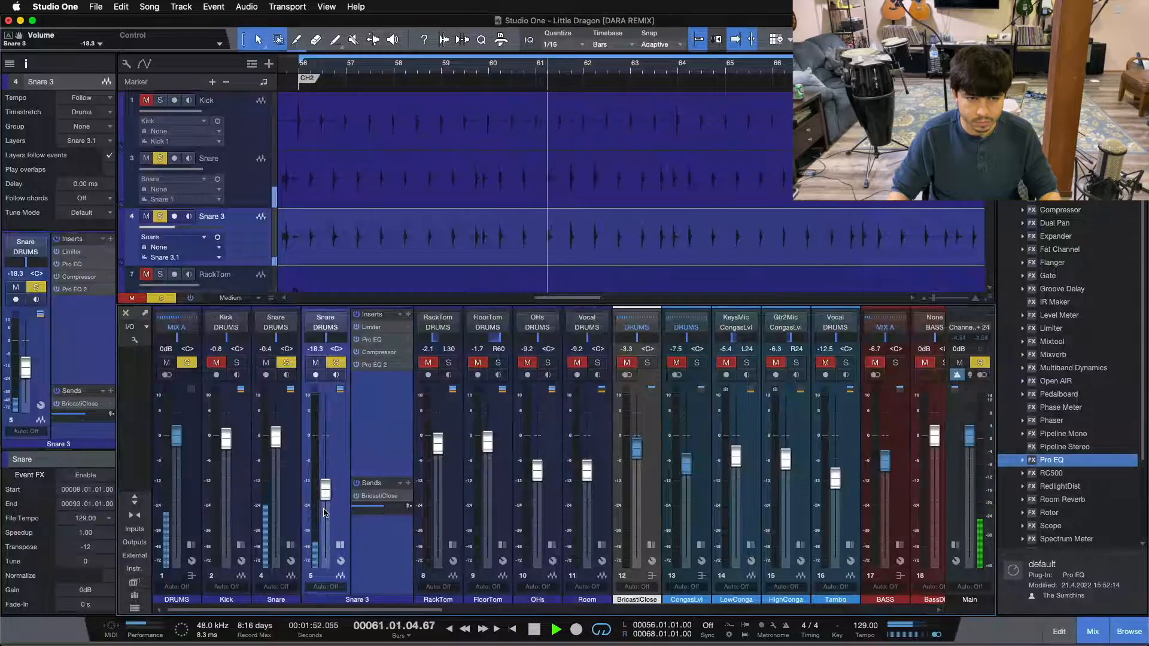
Raise Snare 3's fader to -16.7 dB while switching its solo off and on to compare the snare with and without it
click(339, 363)
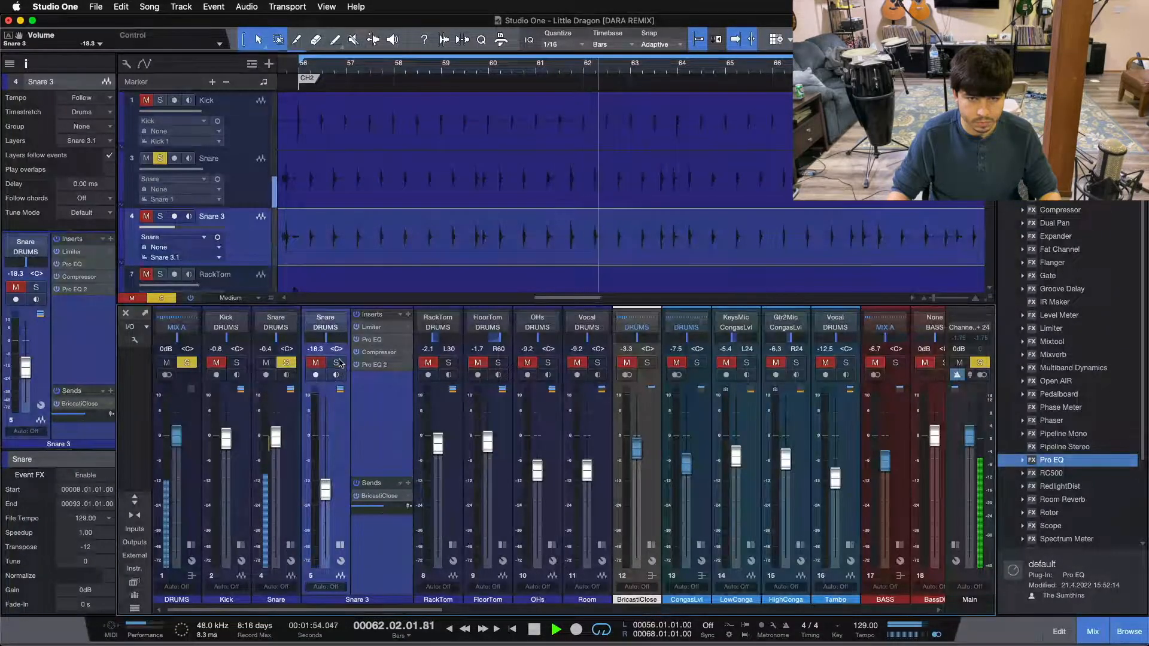
click(339, 363)
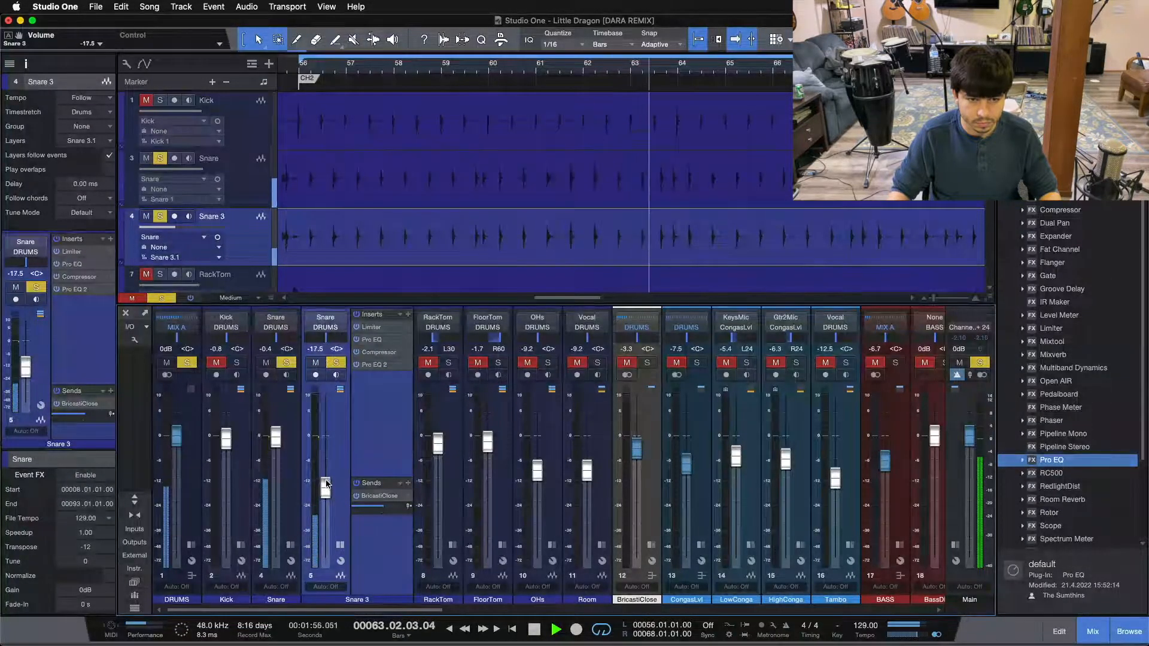
click(338, 362)
click(338, 363)
drag(330, 477, 330, 476)
click(337, 363)
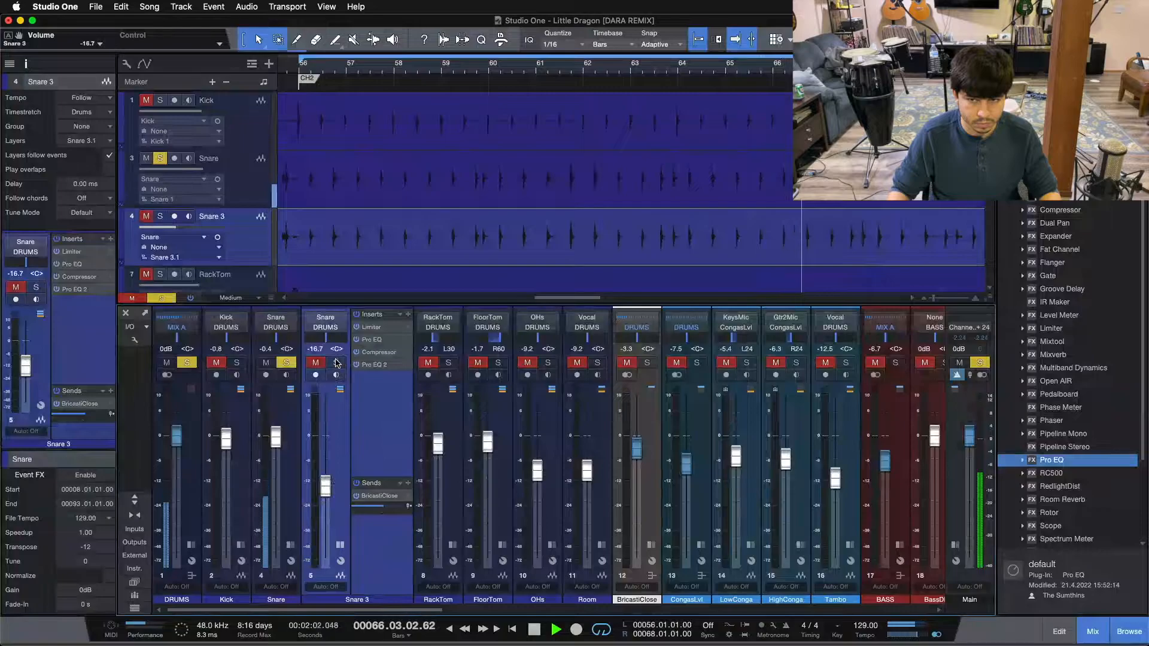
click(337, 363)
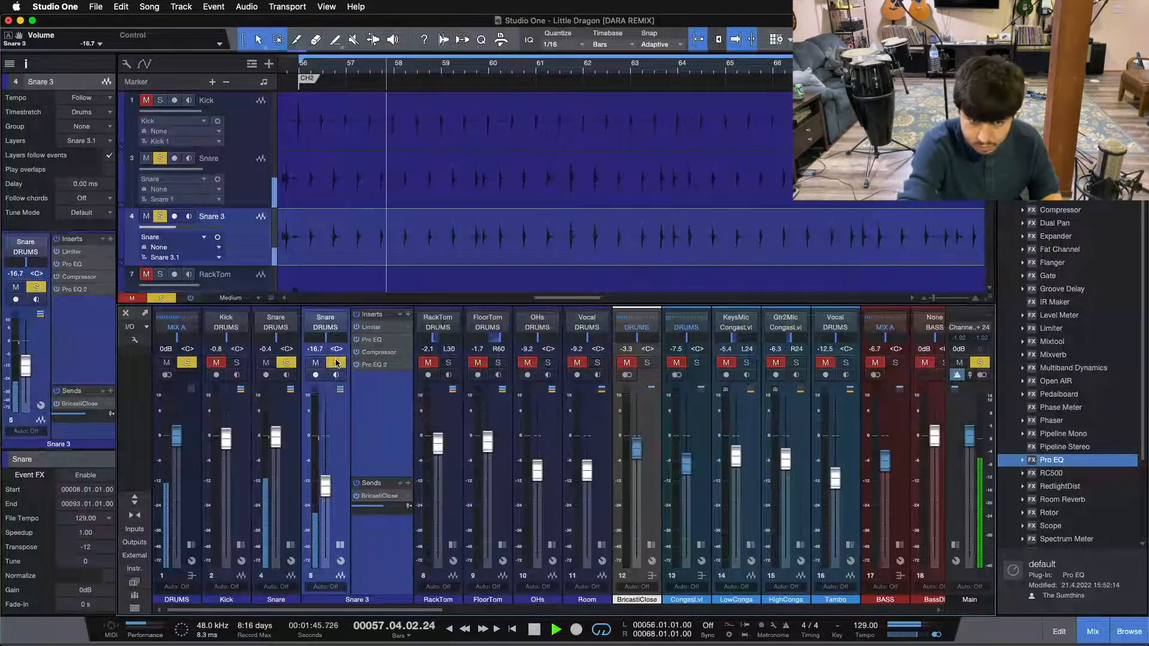
Pause and resume playback of both snares, and raise Snare 3's fader to -7.1 dB
key(space)
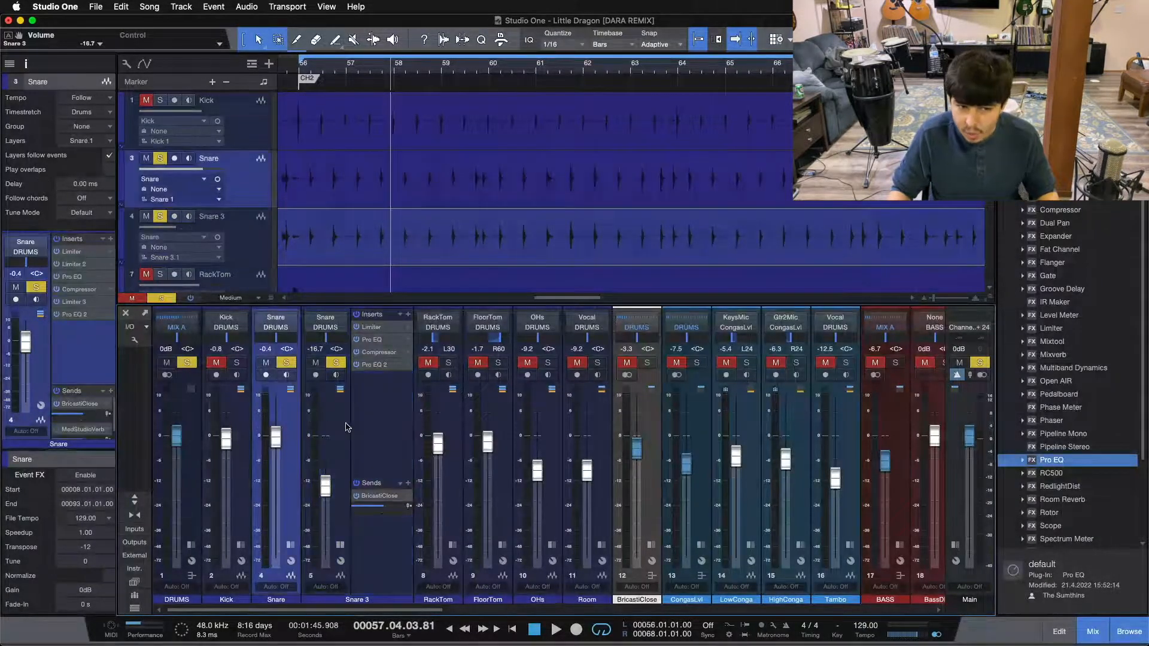
key(space)
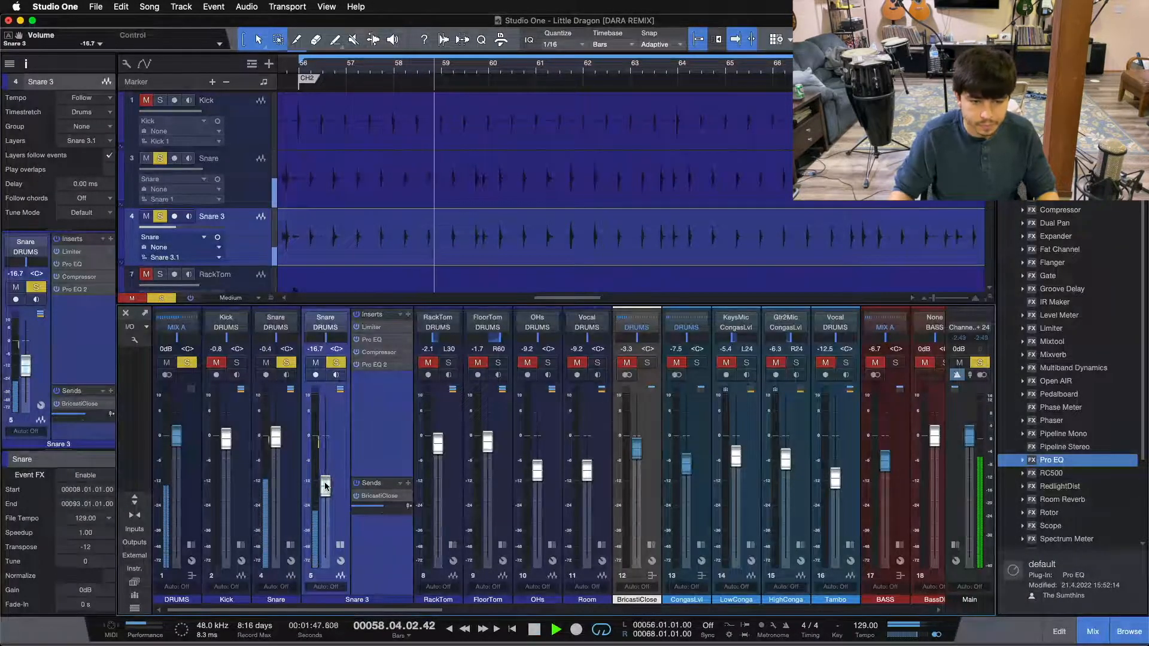
drag(322, 494, 326, 468)
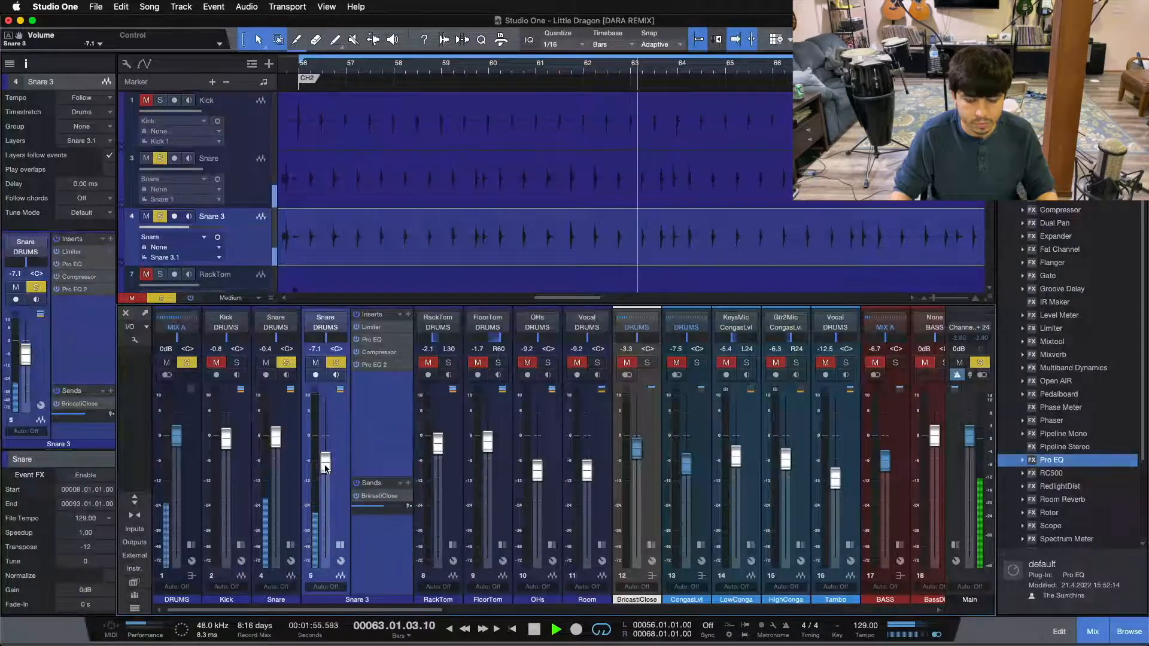
Try Snare 3's fader at -5.8 dB, restart playback and lower it to -10.8 dB, toggling its solo to compare the blend
drag(326, 469, 328, 444)
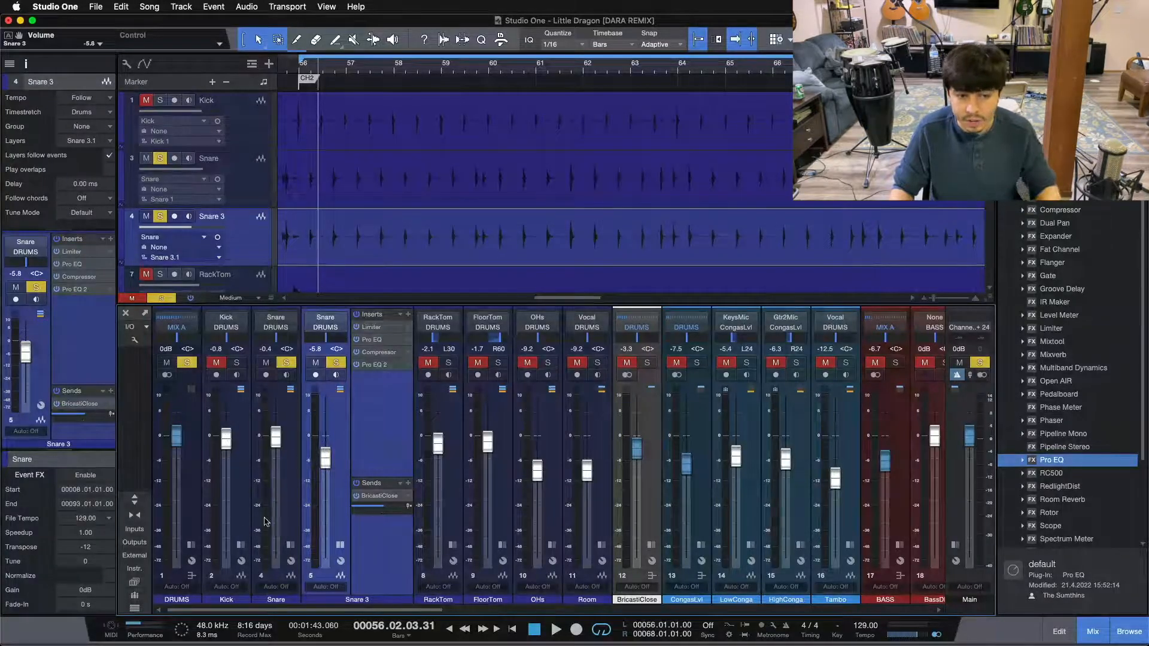
key(space)
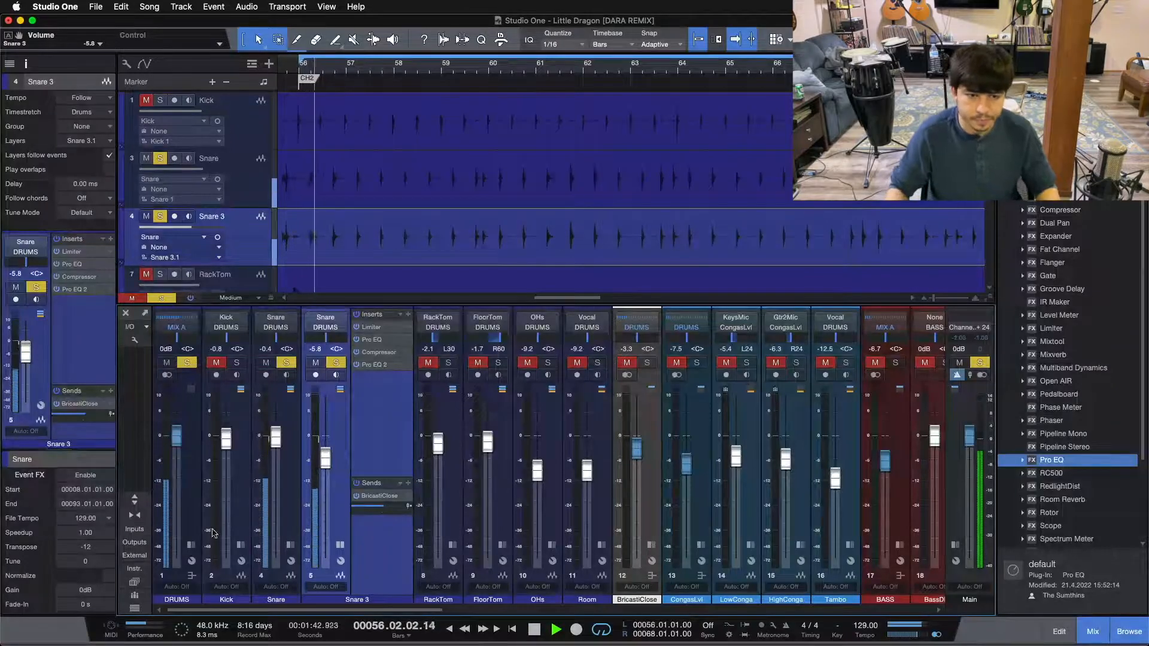
drag(326, 458, 330, 481)
click(336, 364)
click(336, 364)
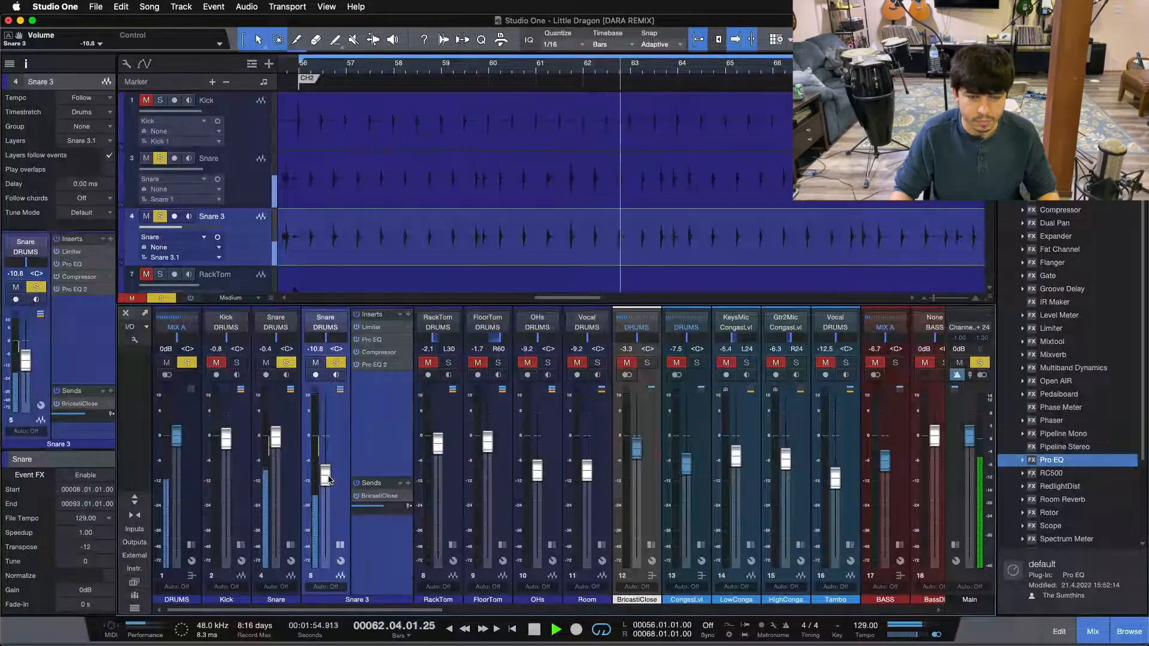
click(336, 363)
click(335, 363)
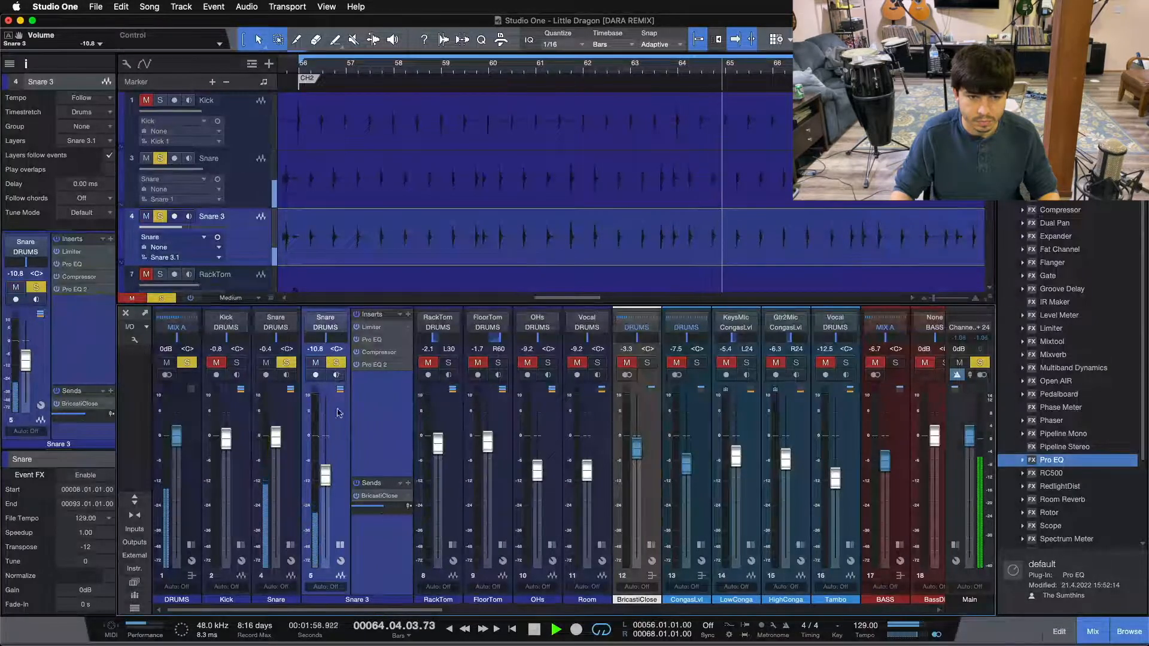
Lower Snare 3's fader to -12.5 dB and enable a low cut at 56.4 Hz in its second Pro EQ
drag(325, 477, 325, 483)
click(372, 365)
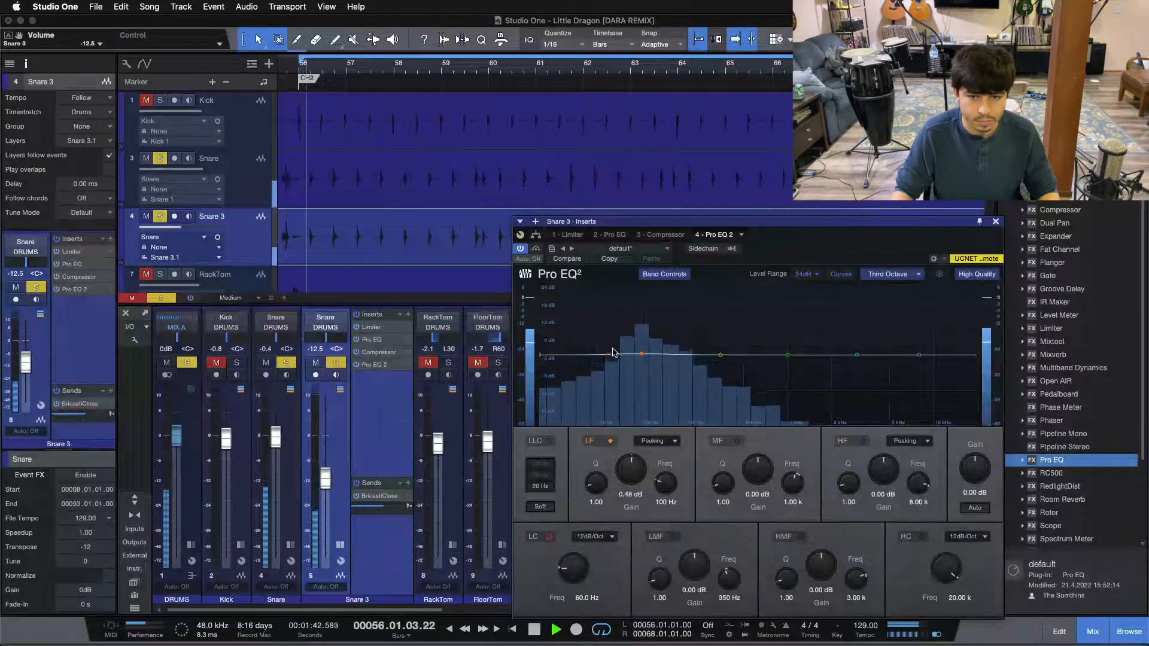
drag(609, 355, 598, 355)
scroll(575, 567, up, 2)
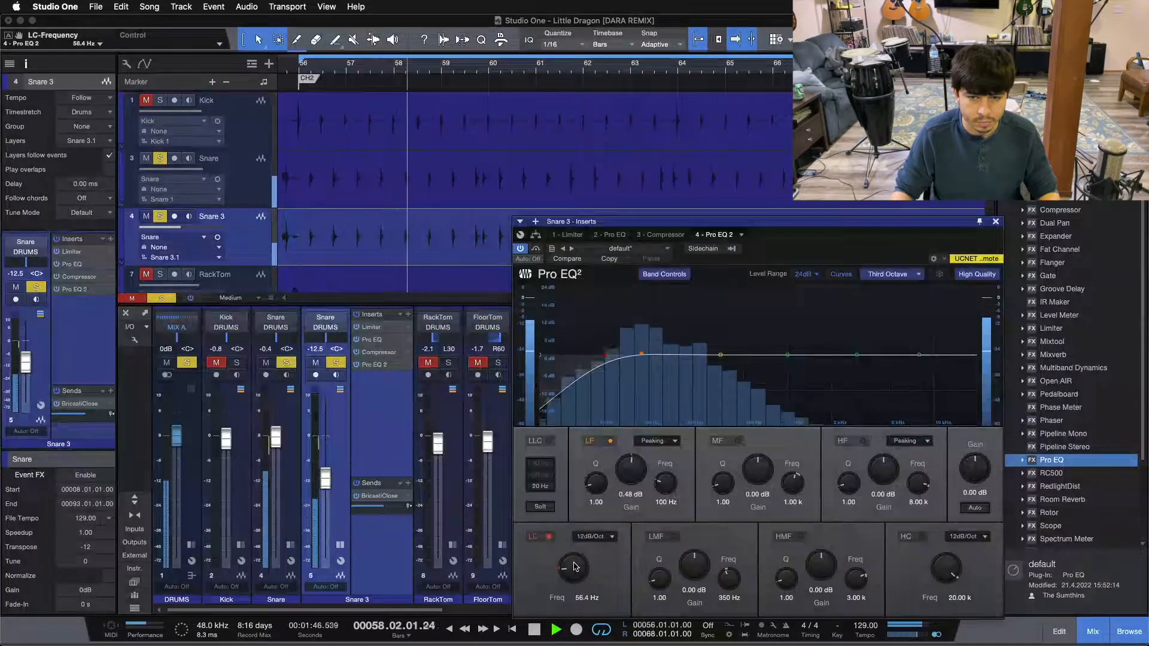
click(996, 222)
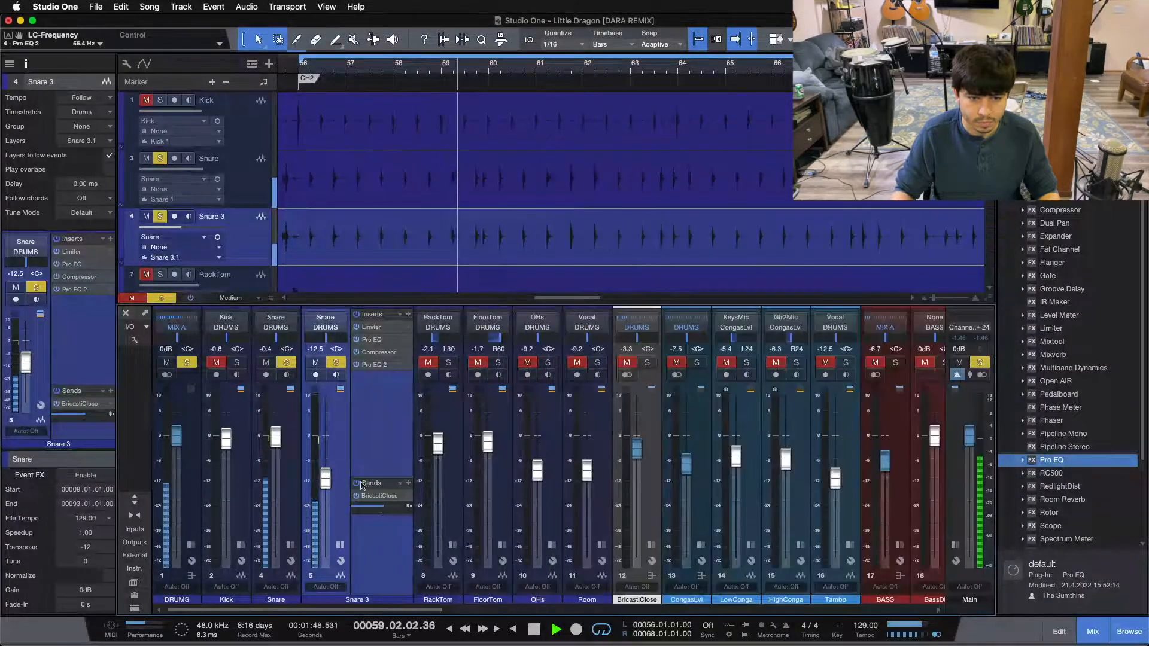
Toggle Snare 3's solo to compare, lower its fader to -15.0 dB, and stop playback to review its second Pro EQ
click(336, 363)
click(336, 363)
drag(325, 478, 326, 484)
scroll(327, 484, down, 1)
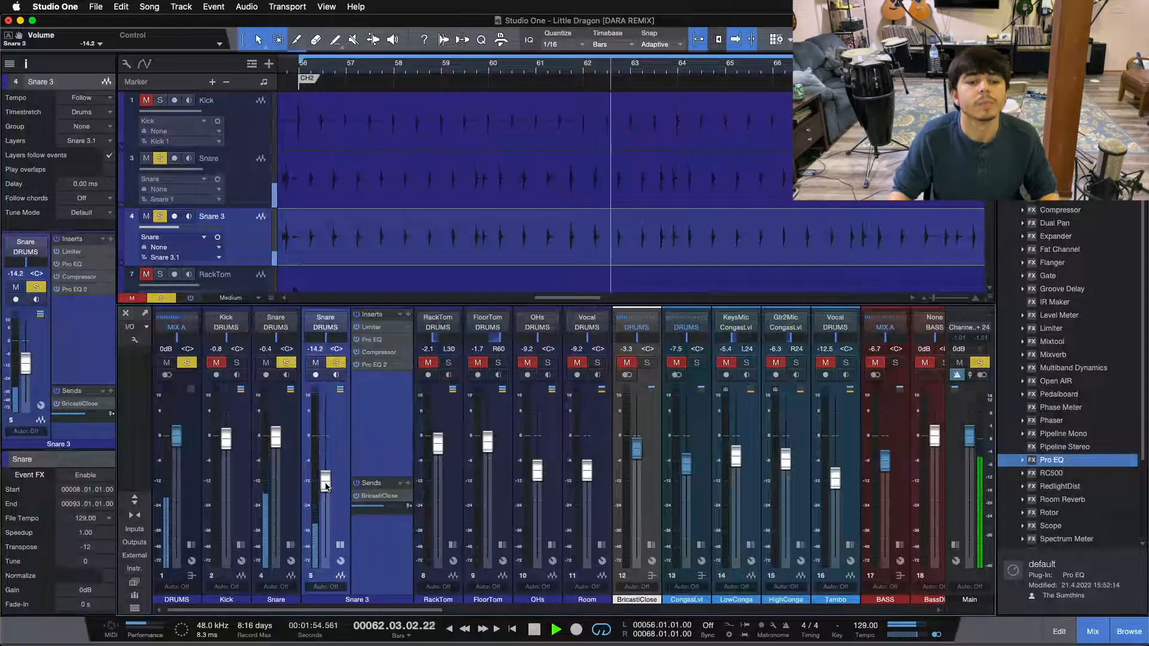
scroll(326, 485, down, 1)
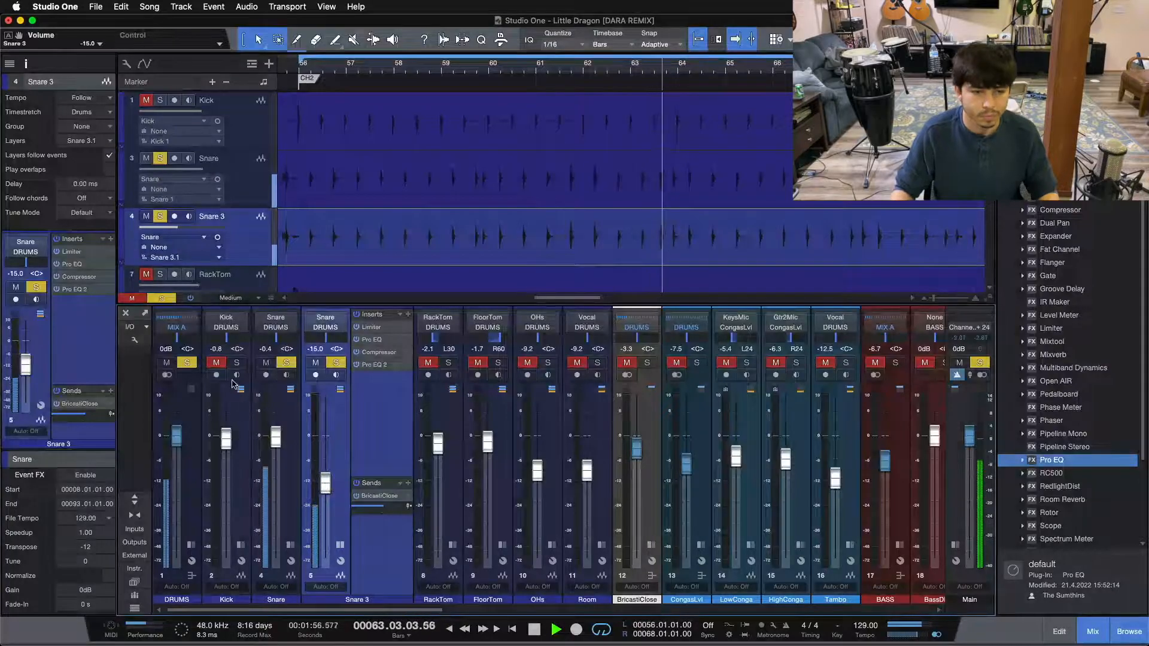
key(space)
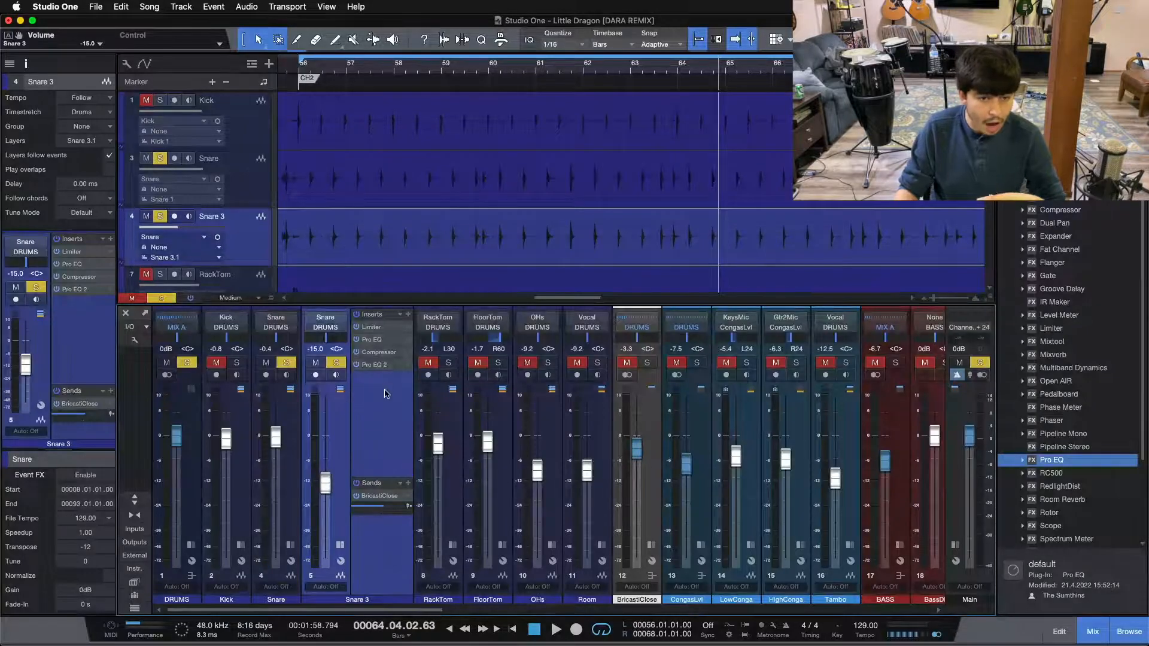
click(379, 366)
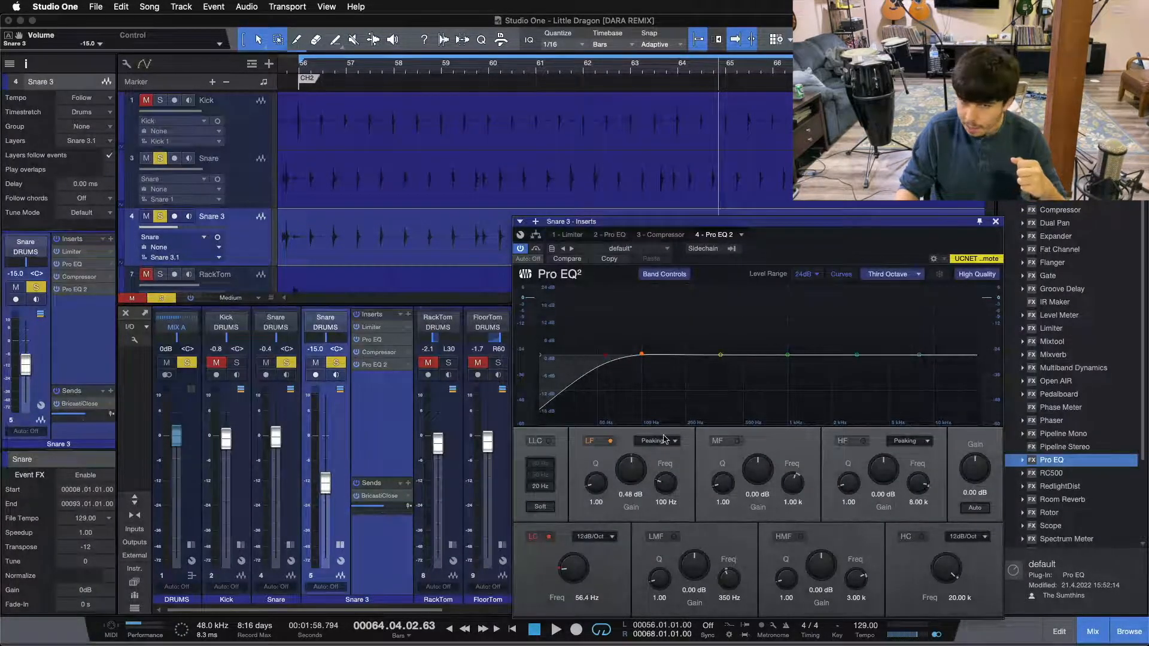
click(996, 223)
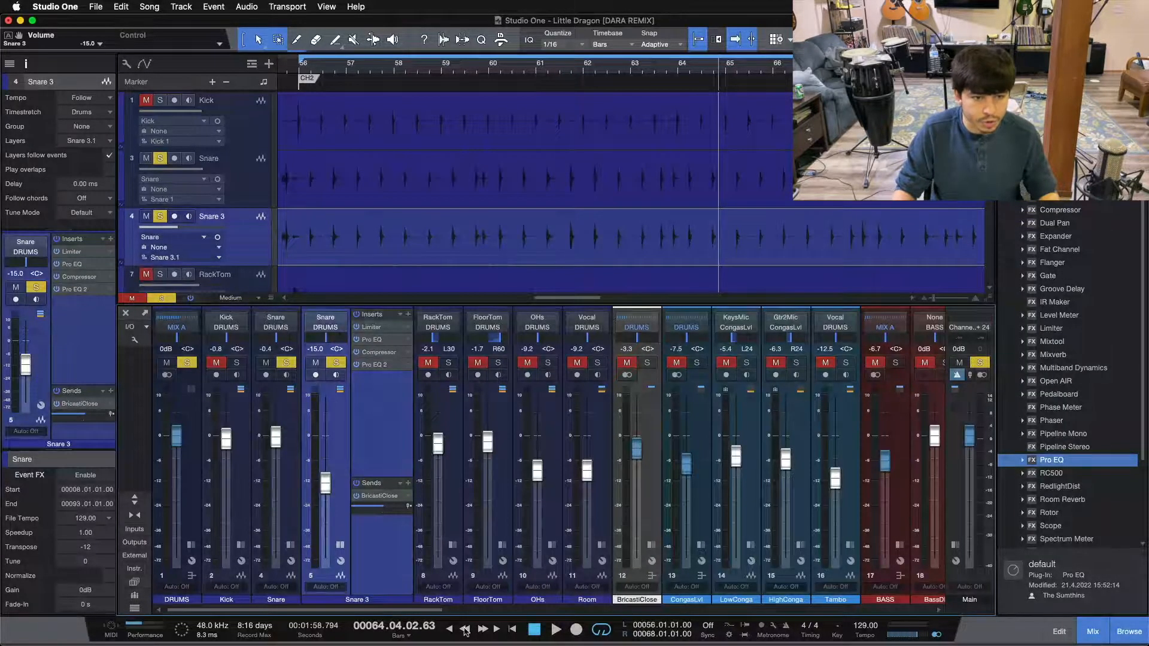
Hide the track inspector and play the Kick soloed together with both snares
click(24, 64)
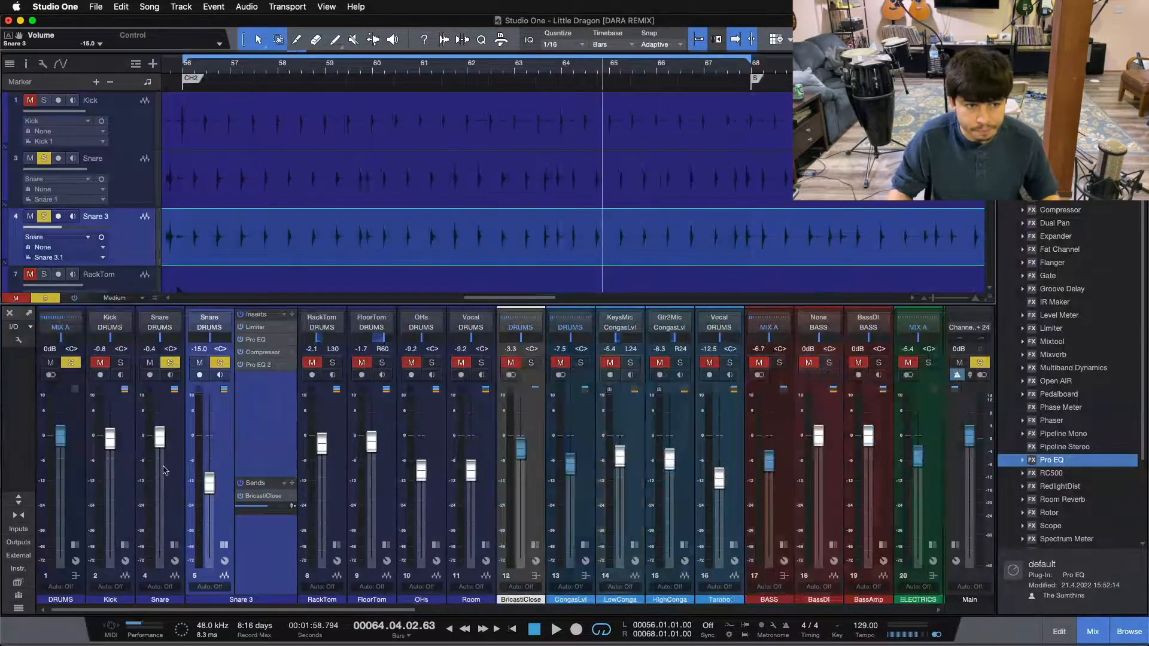
click(120, 364)
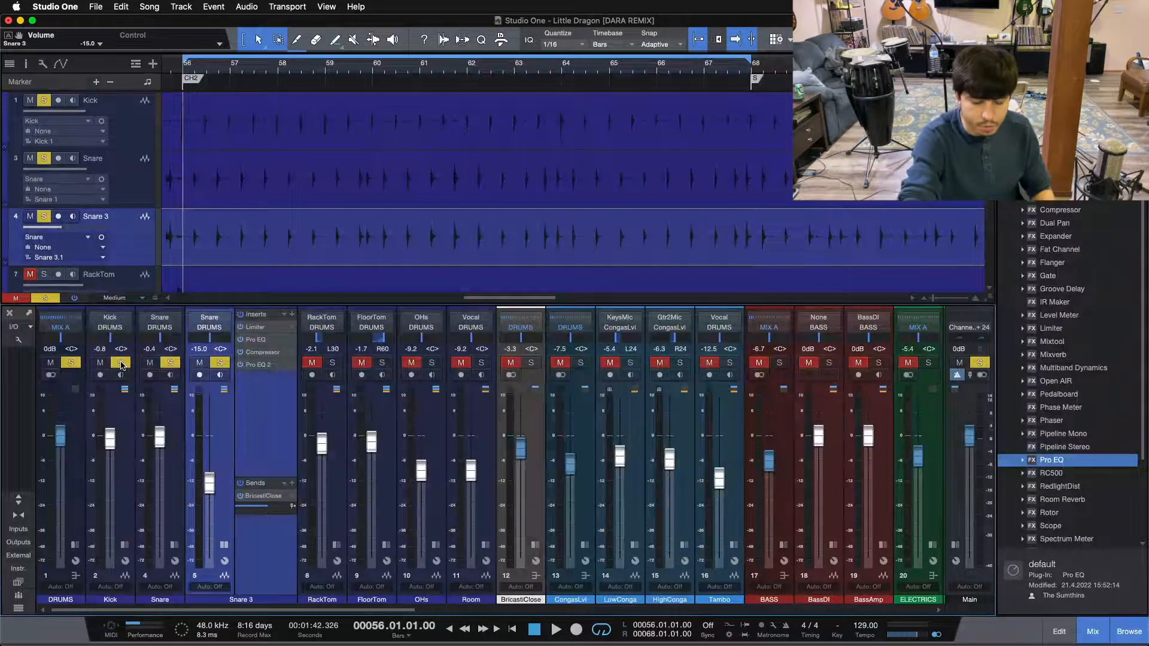
key(space)
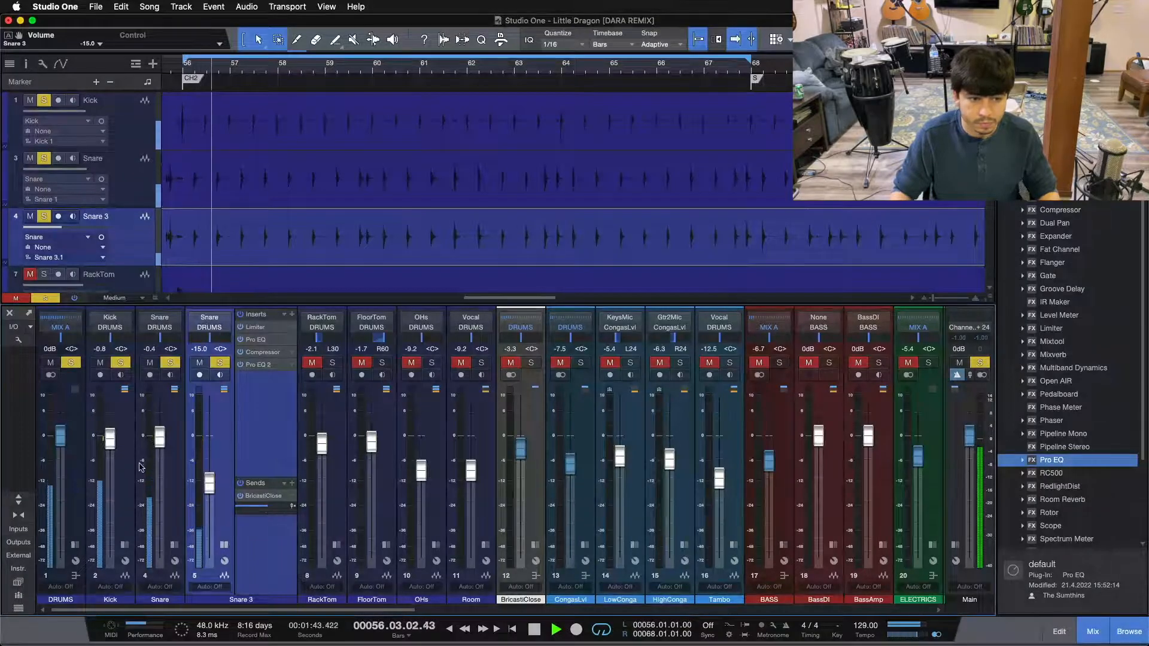
Select Snare and Snare 3 together, collapse Snare 3's inserts, and bring their faders to -3.8 dB and -18.3 dB against the kick
click(171, 429)
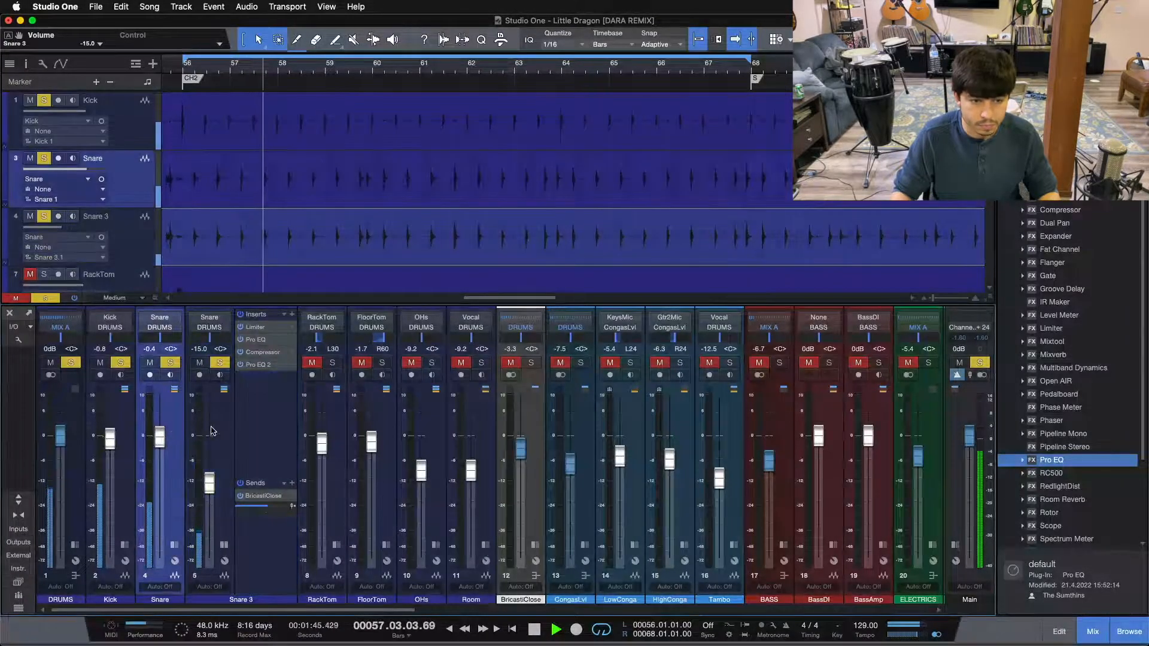
shift+click(217, 428)
click(224, 545)
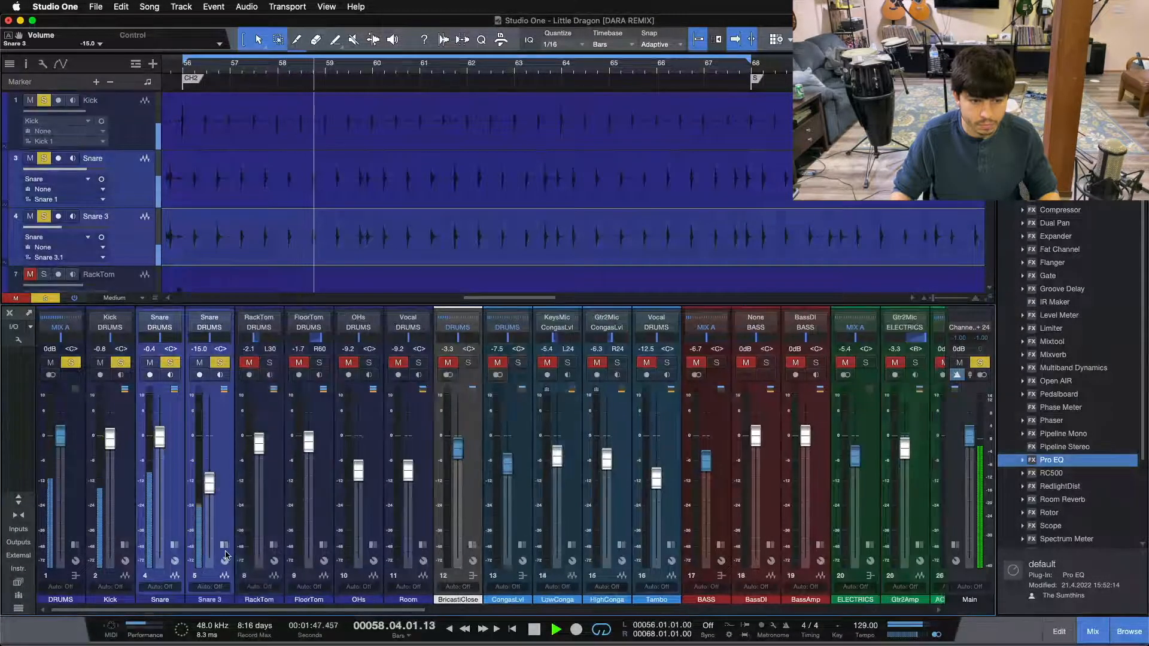
drag(162, 446, 162, 482)
scroll(161, 482, up, 3)
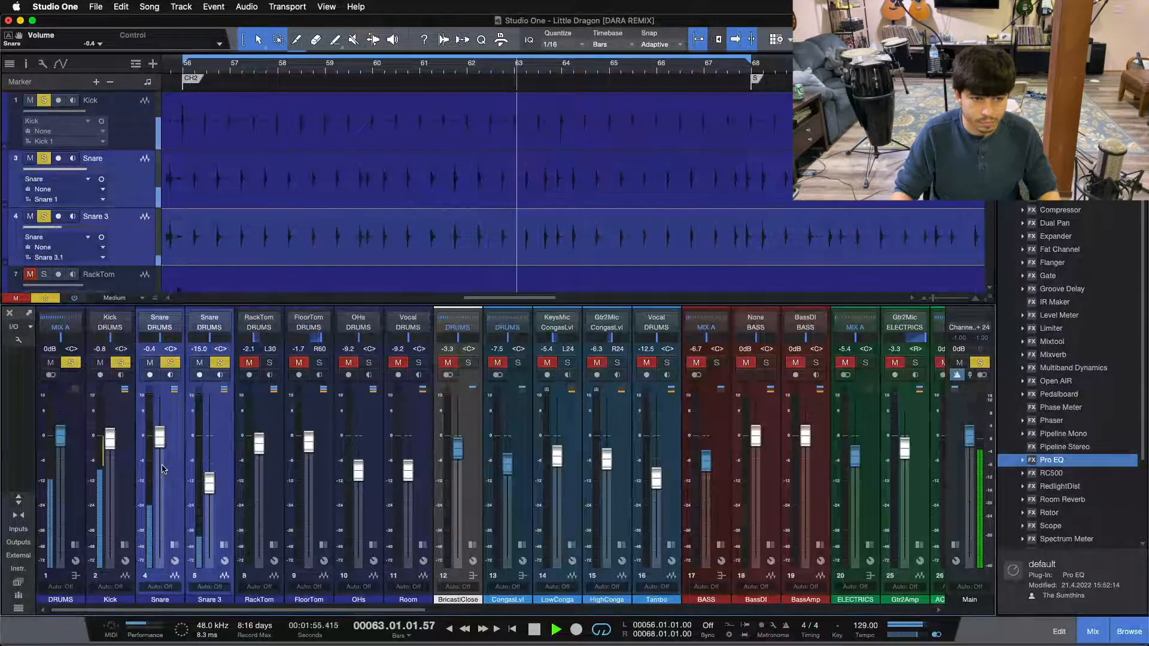
scroll(158, 474, up, 2)
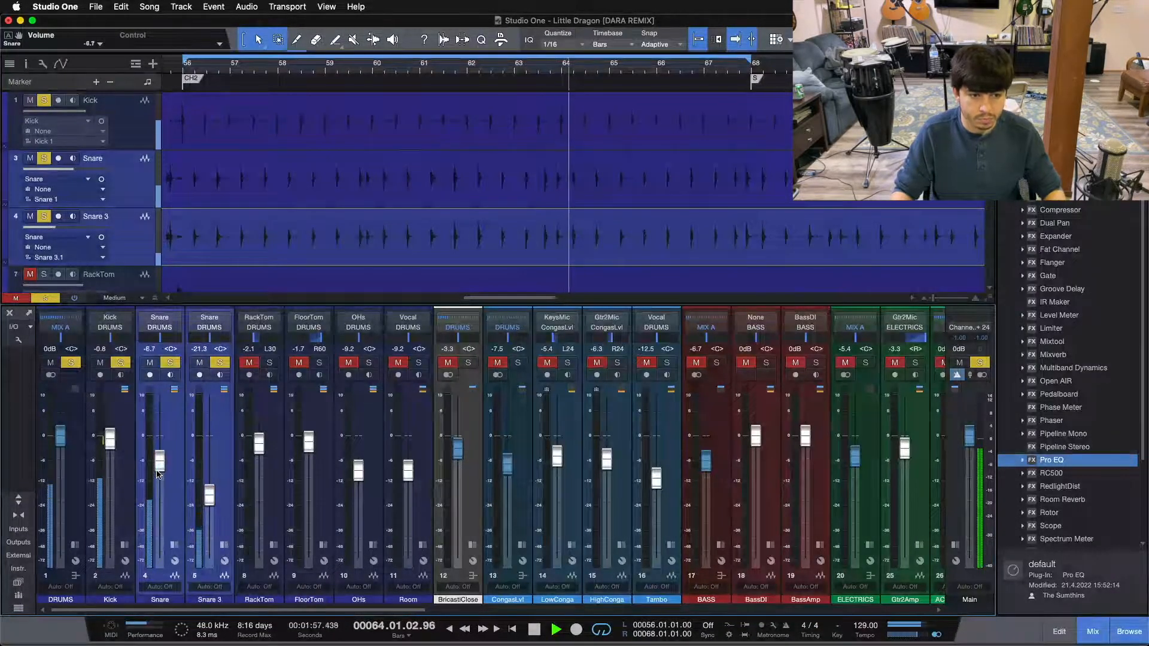
scroll(158, 474, up, 6)
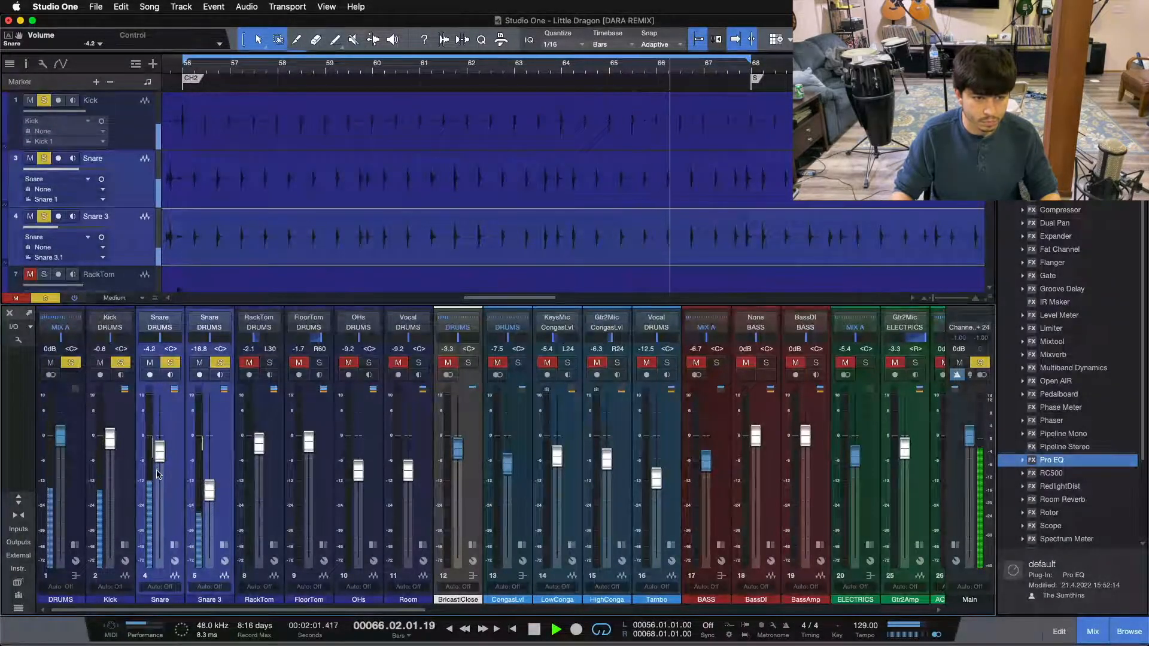
scroll(158, 474, up, 1)
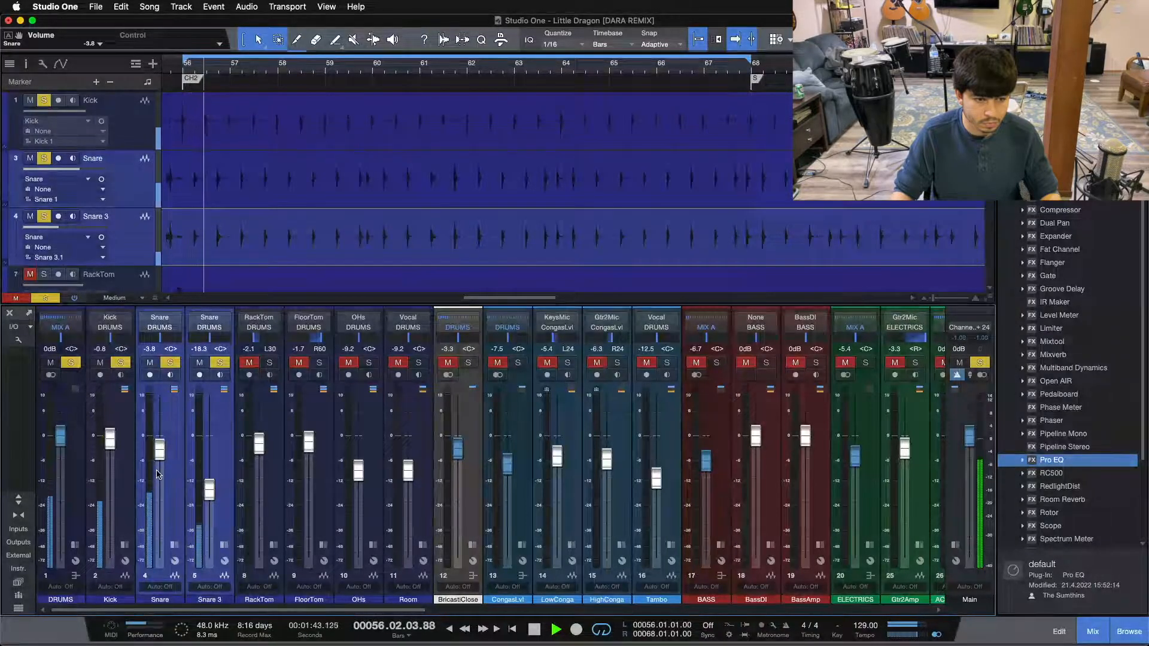
Unsolo the Kick, raise both snare faders together to about -1.3 dB and -15.8 dB, and solo the Kick again
click(120, 363)
scroll(162, 453, up, 3)
scroll(162, 453, up, 1)
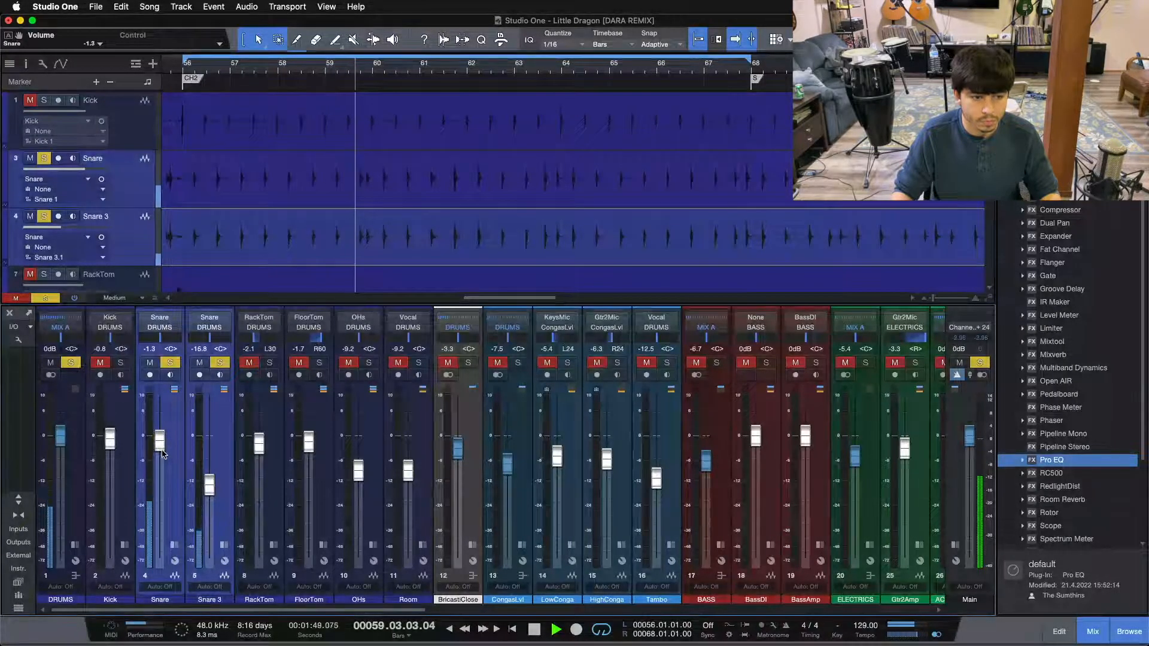
scroll(162, 453, up, 1)
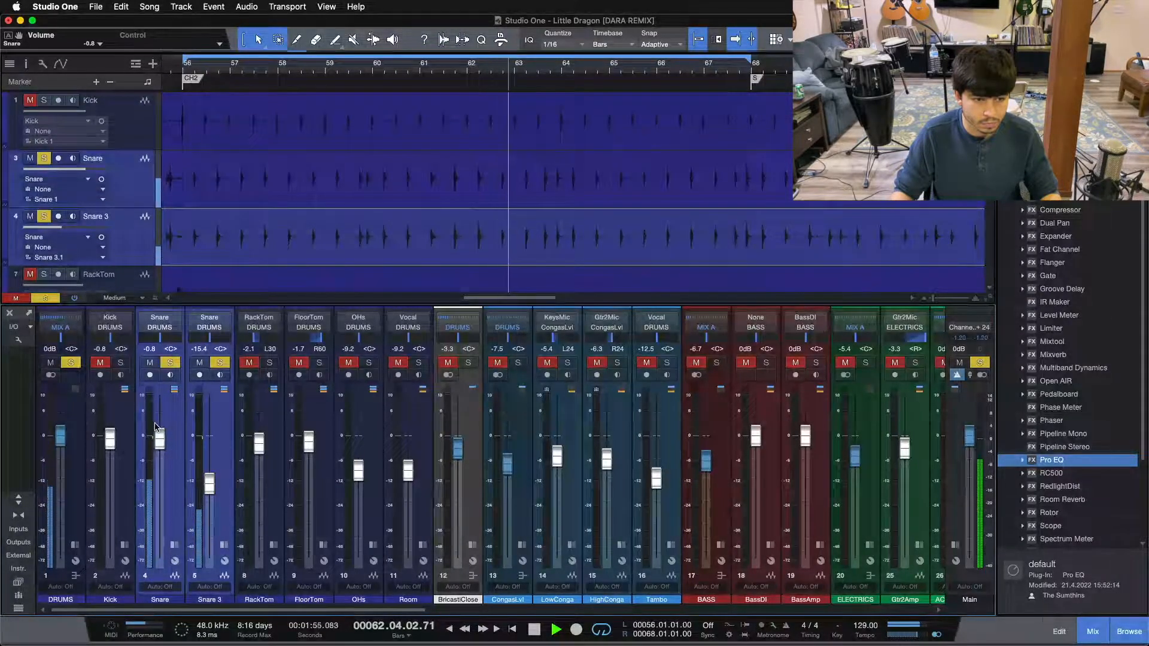
click(120, 362)
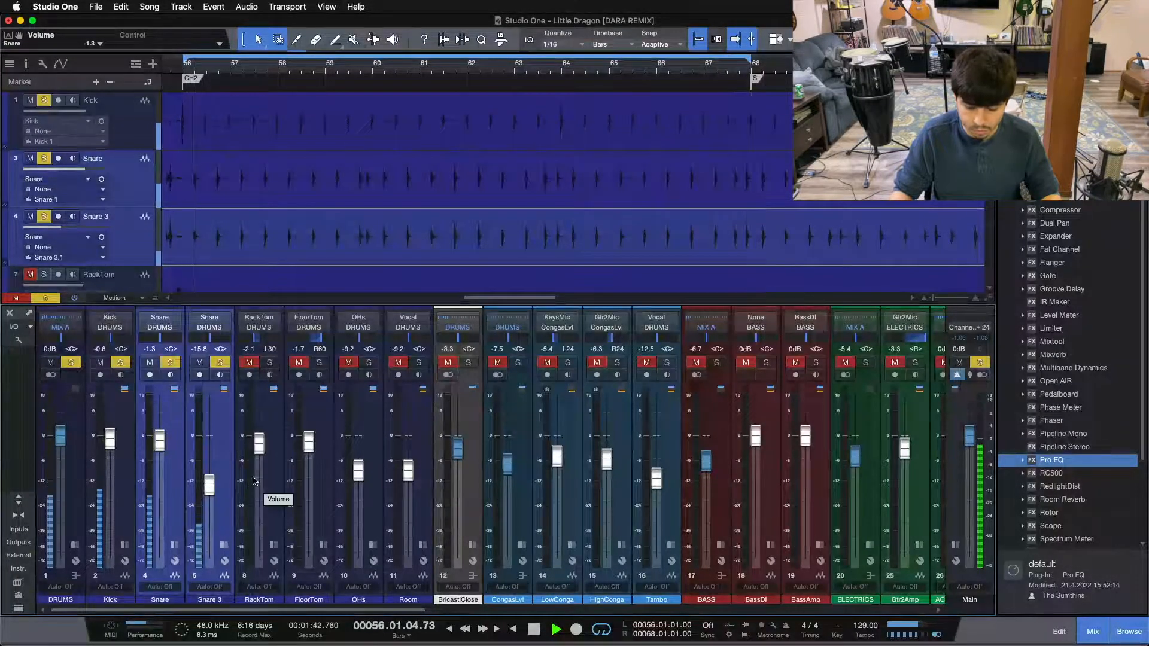
Select only Snare 3, stop playback, and replace the individual solos with a solo on the whole DRUMS bus
click(228, 421)
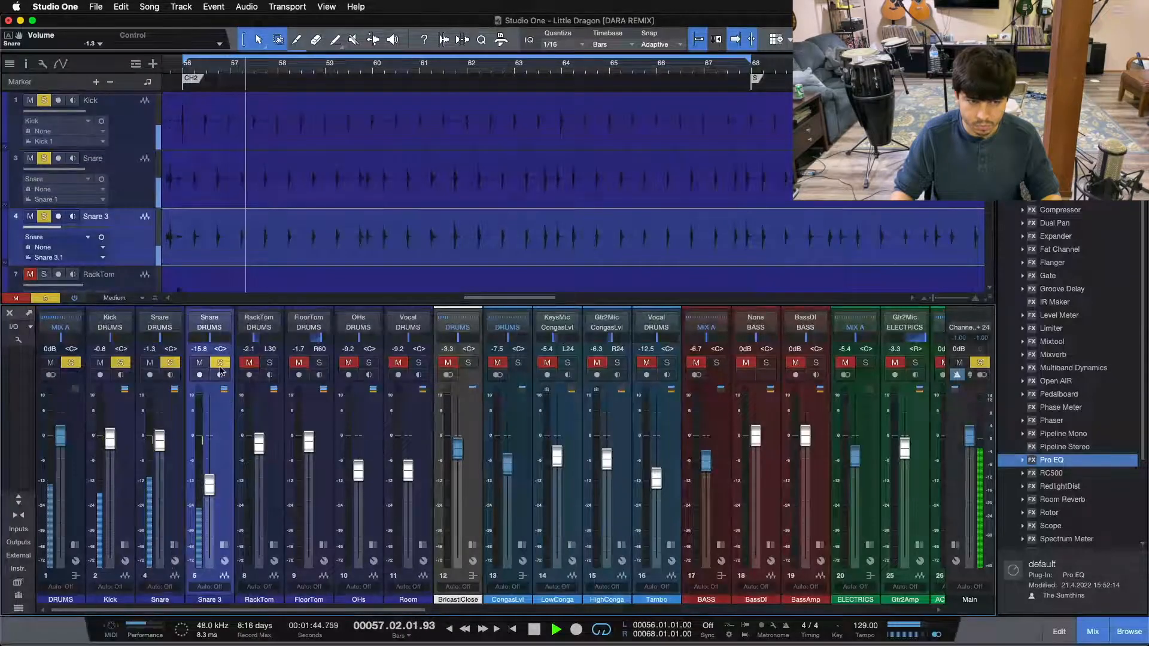
key(space)
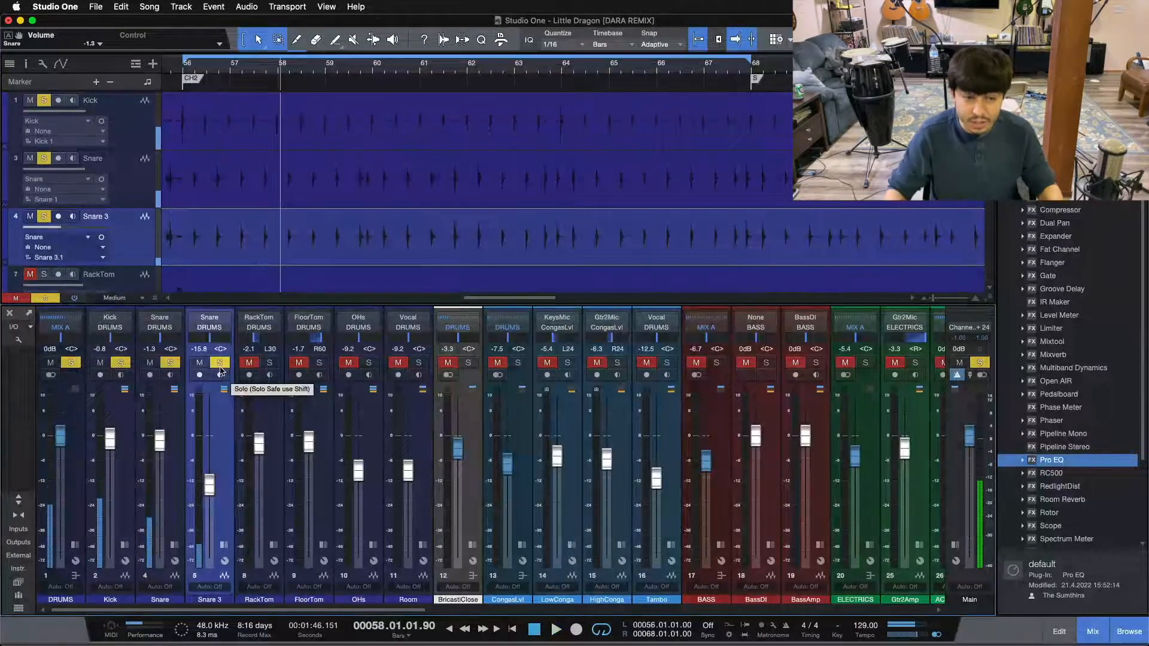
alt+click(220, 365)
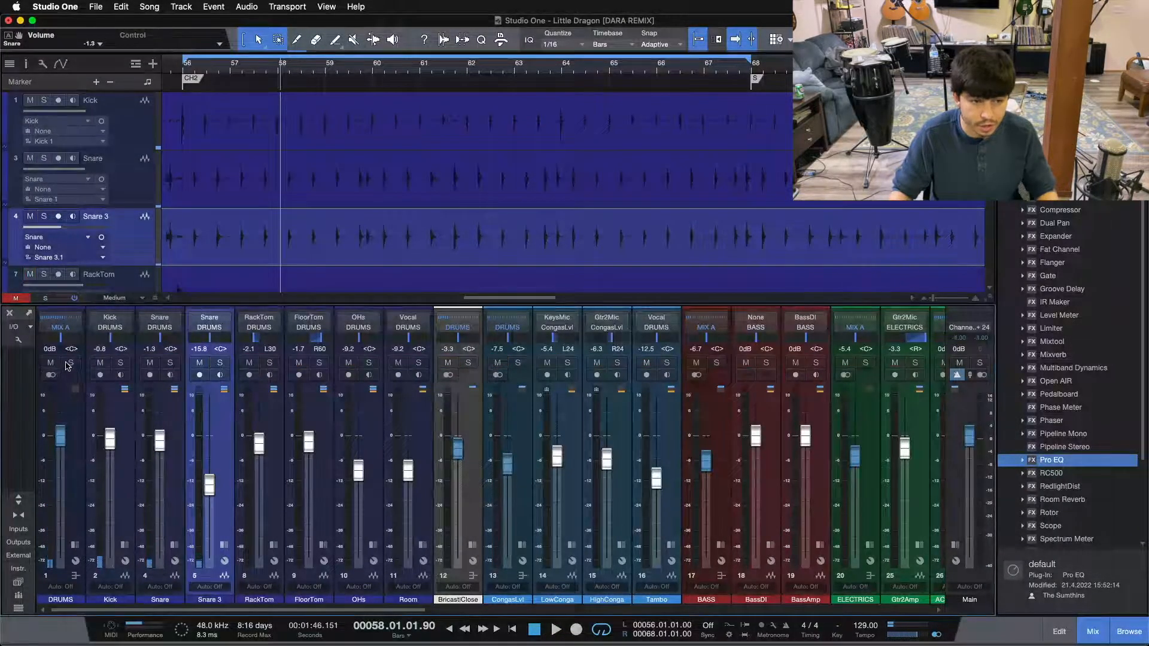
click(69, 363)
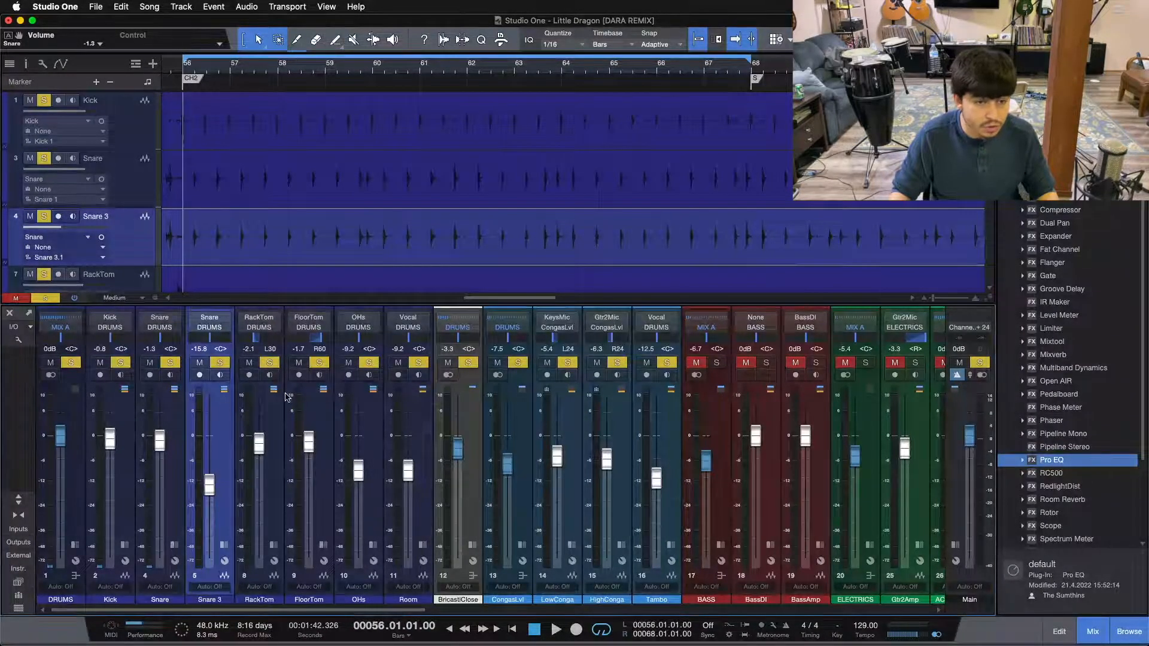
Play the soloed drum bus and take the CongasLvl, LowConga, HighConga and Tambo channels out of the solo
click(220, 364)
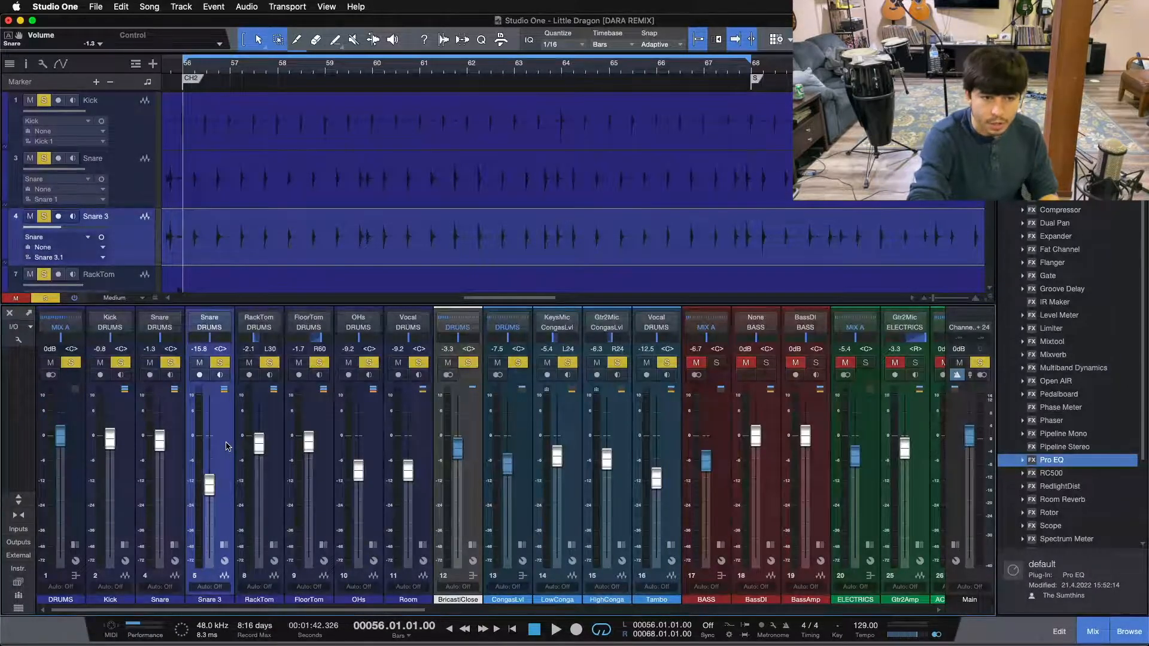
key(space)
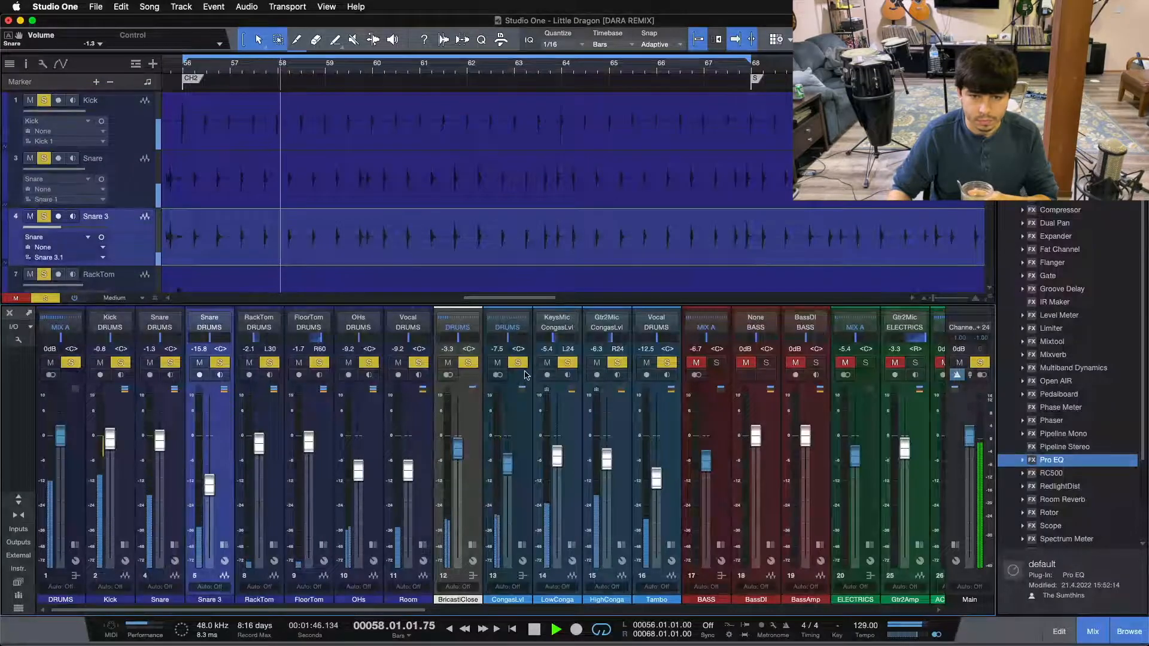
drag(518, 362, 667, 364)
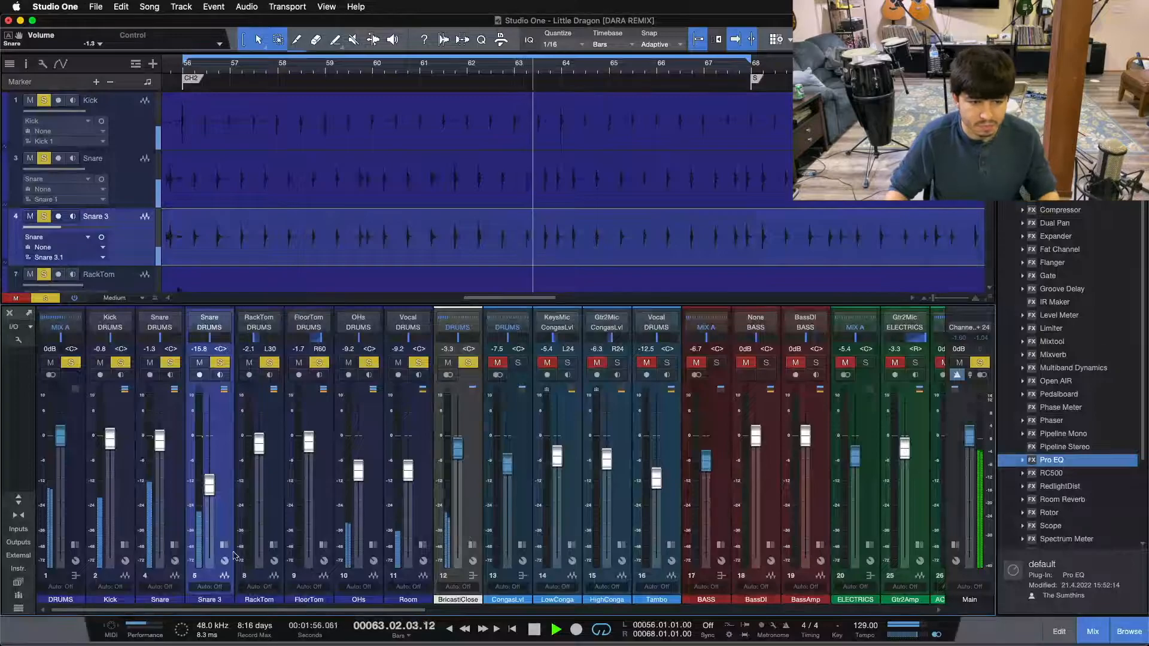
Expand the original Snare channel to toggle its reverb send's mute, collapse it, and raise the Snare fader to -0.8 dB
click(174, 546)
click(189, 522)
click(174, 545)
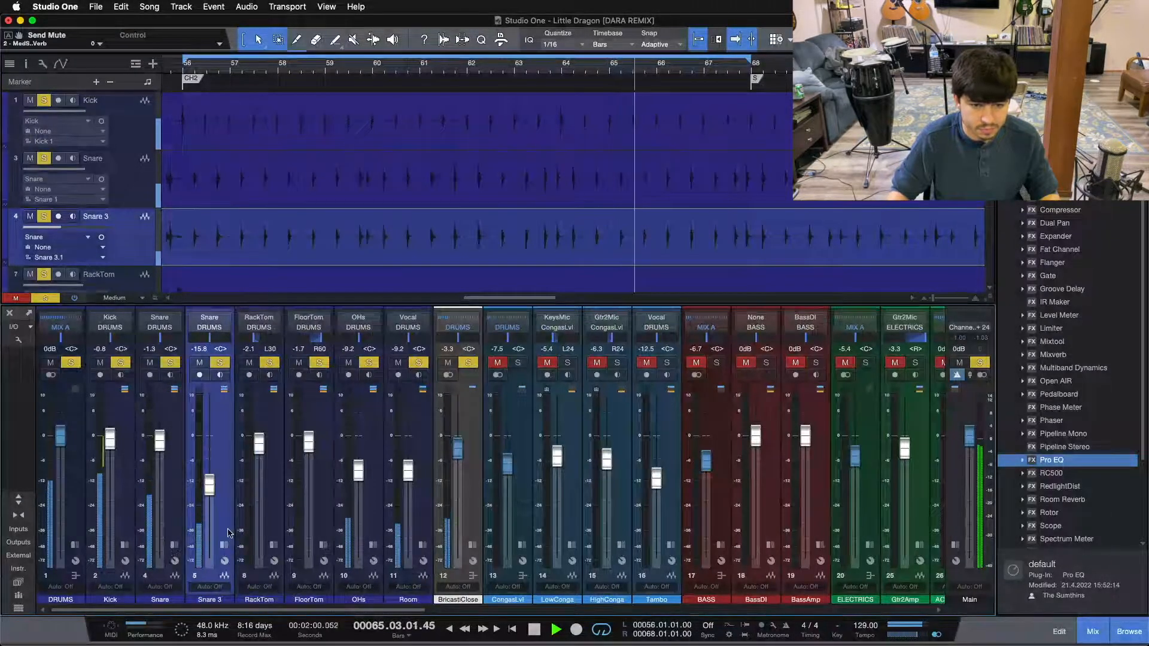
drag(166, 446, 164, 443)
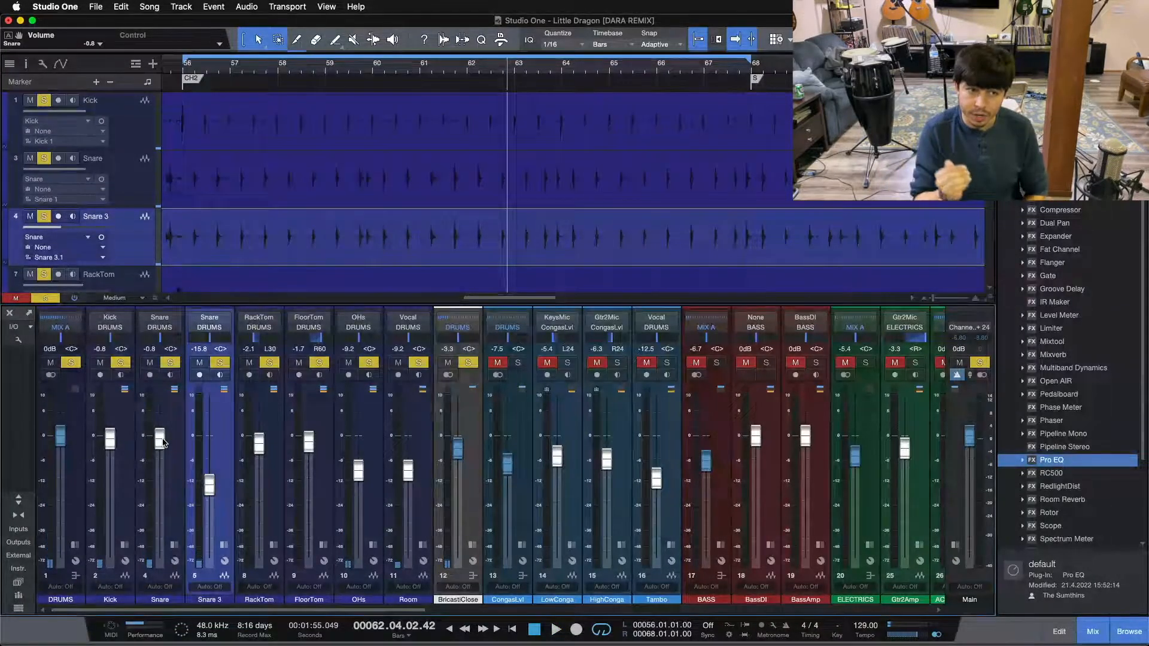
Expand Snare 3's inserts and open its first Pro EQ to review the curve
click(224, 544)
double_click(256, 339)
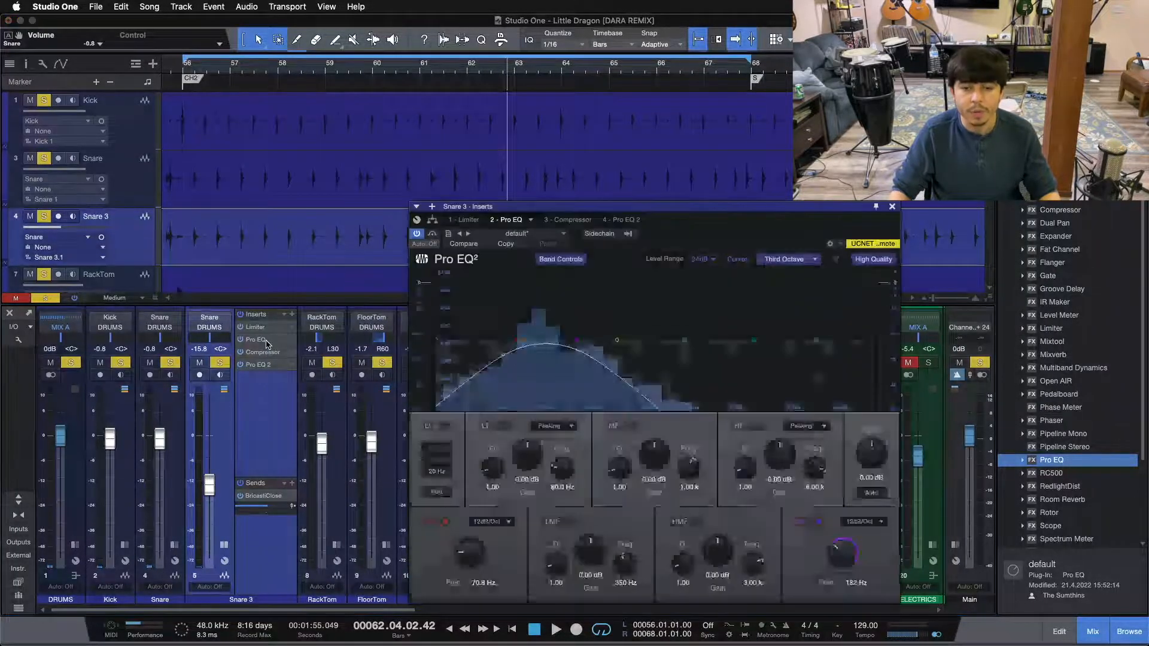